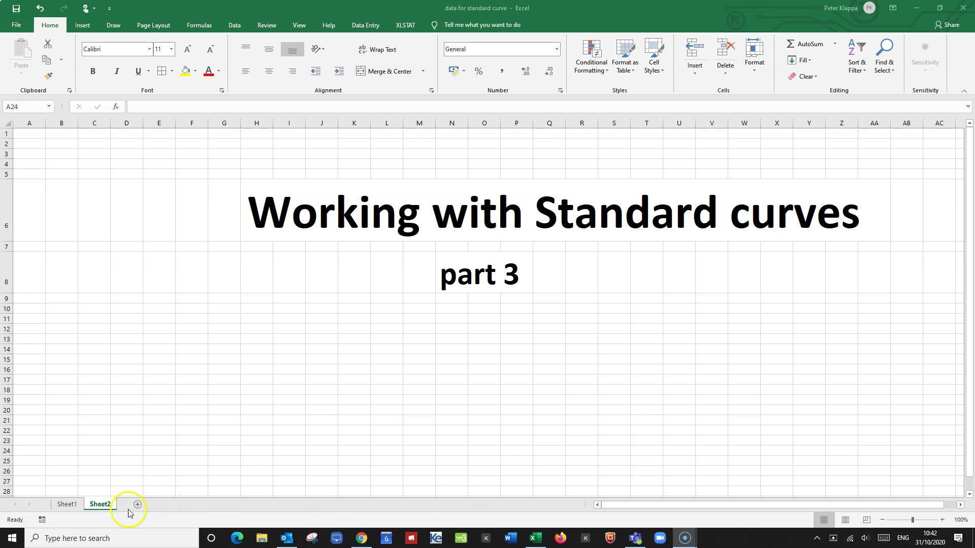
Insert a markers-only scatter chart from the glucose and absorbance standard data, C2:D11 on Sheet1.
{"action": "left_click", "coordinate": [68, 505]}
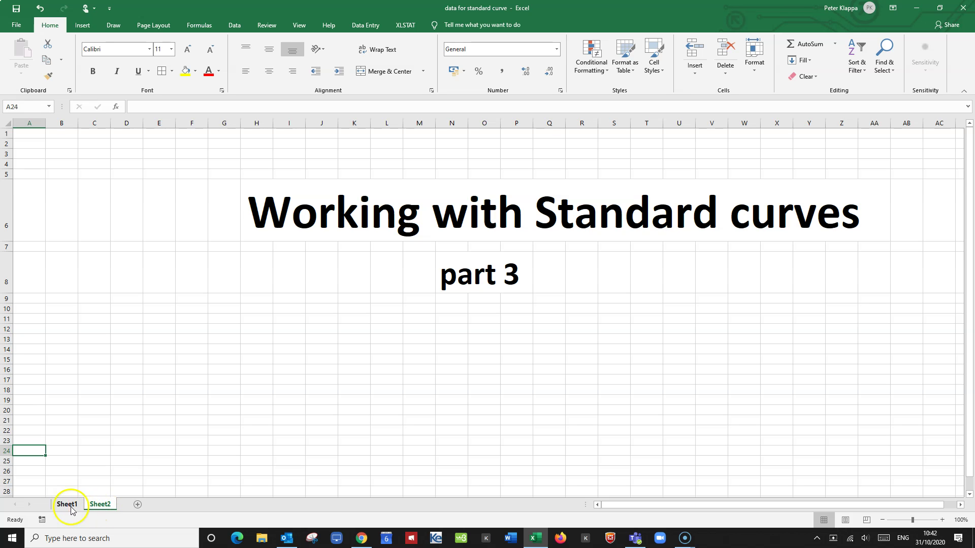
{"action": "left_click", "coordinate": [57, 505]}
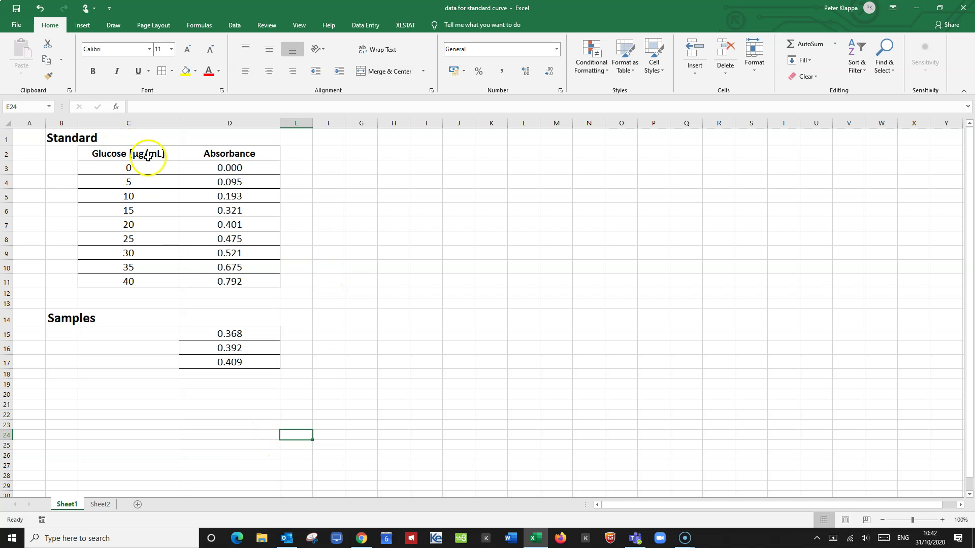
{"action": "left_click", "coordinate": [139, 155]}
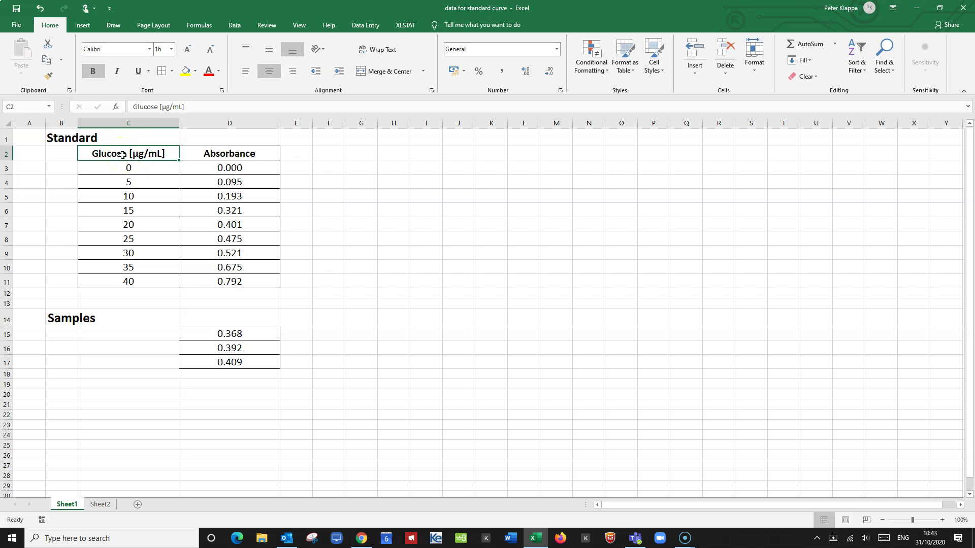
{"action": "left_click_drag", "start_coordinate": [122, 154], "coordinate": [239, 274]}
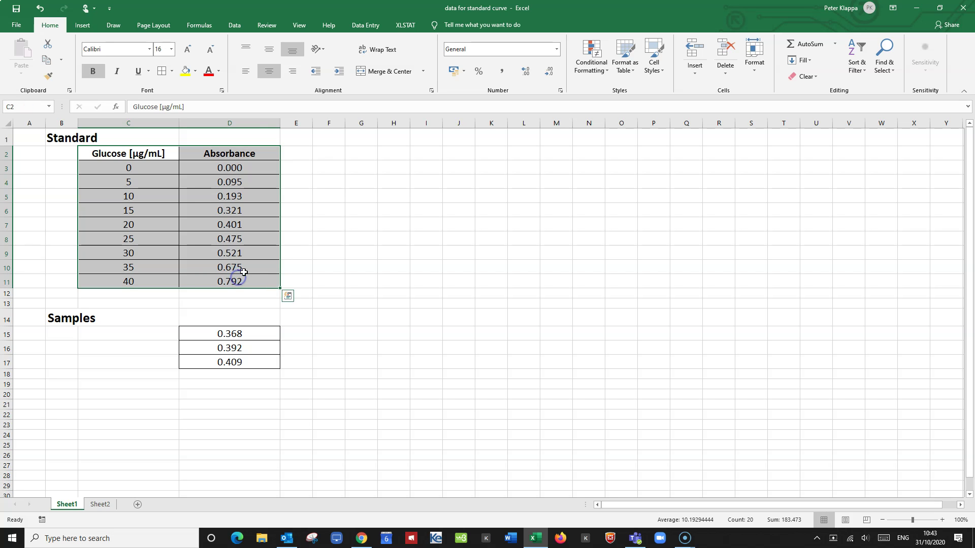
{"action": "left_click", "coordinate": [86, 27]}
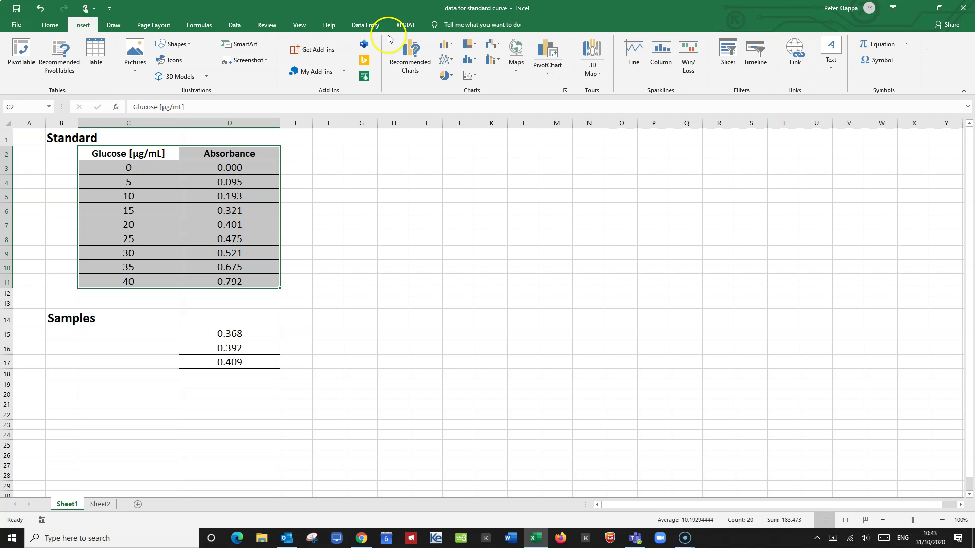
{"action": "left_click", "coordinate": [471, 78]}
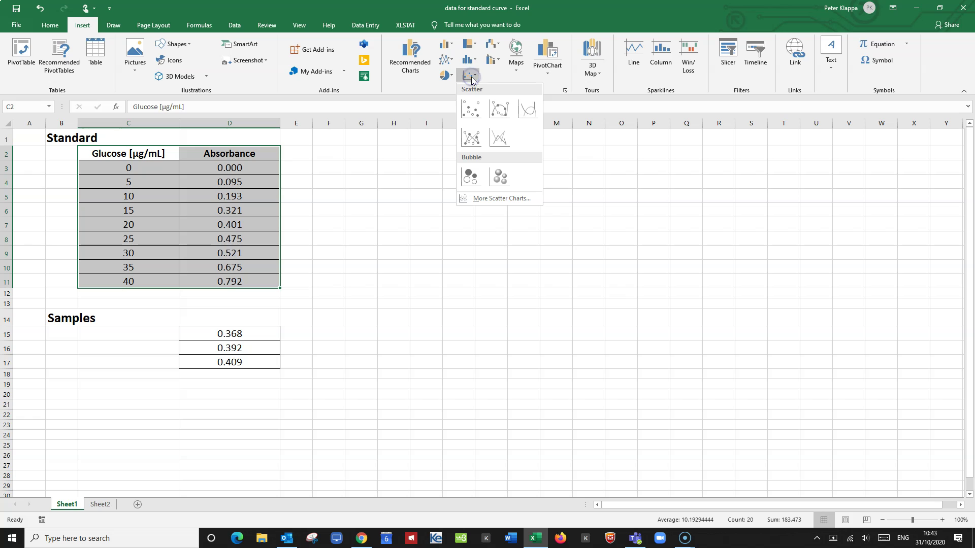
{"action": "left_click", "coordinate": [475, 113]}
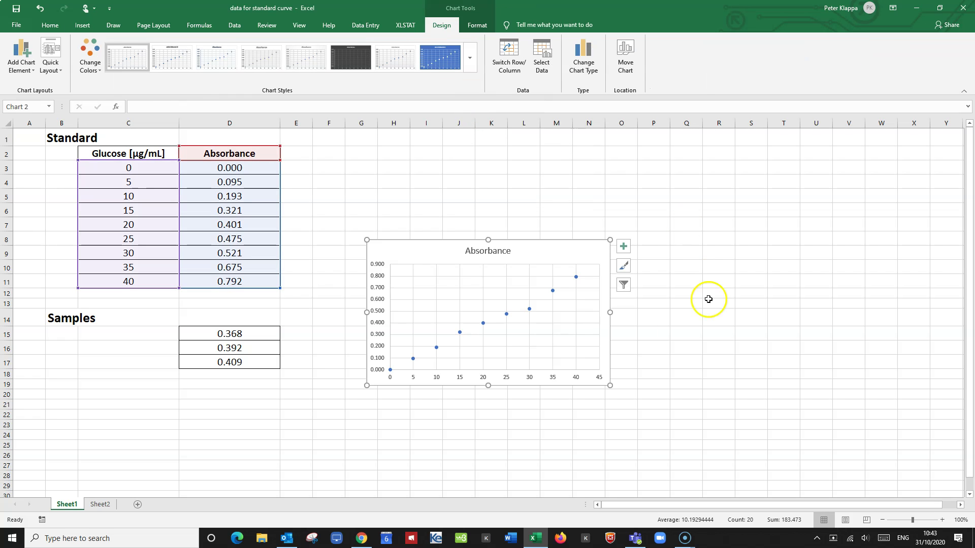
Enlarge the scatter chart to span about columns H to U and rows 2 to 26.
{"action": "left_click_drag", "start_coordinate": [610, 239], "coordinate": [710, 155]}
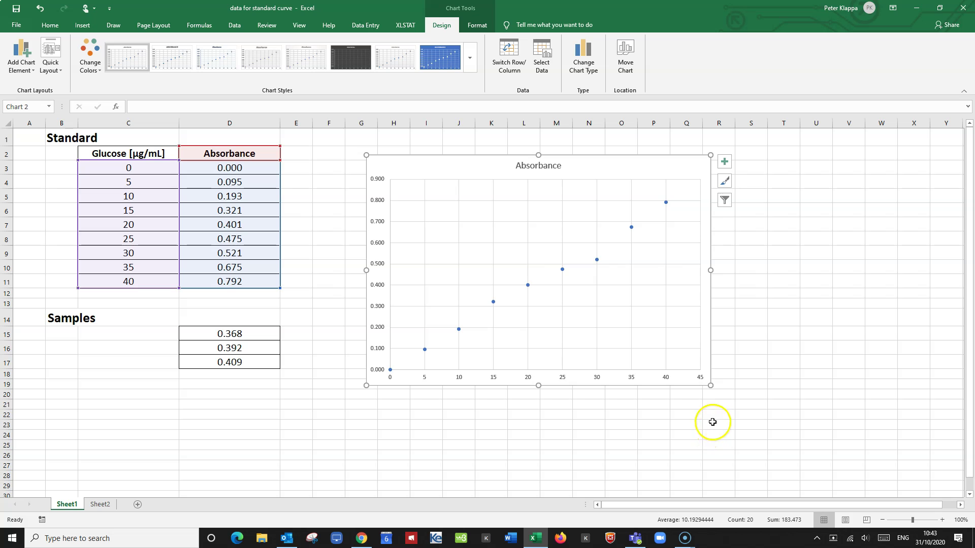
{"action": "left_click_drag", "start_coordinate": [710, 386], "coordinate": [838, 458]}
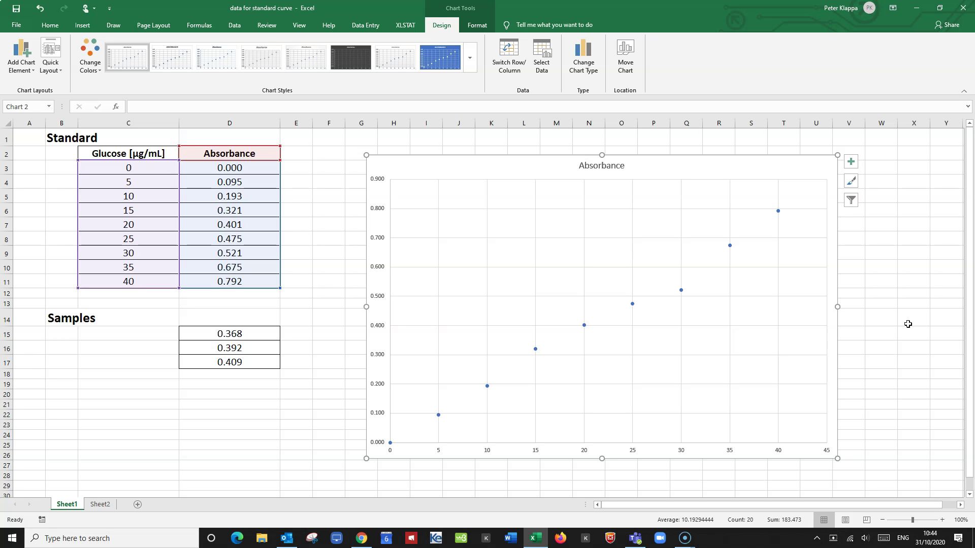
{"action": "key", "text": "Escape"}
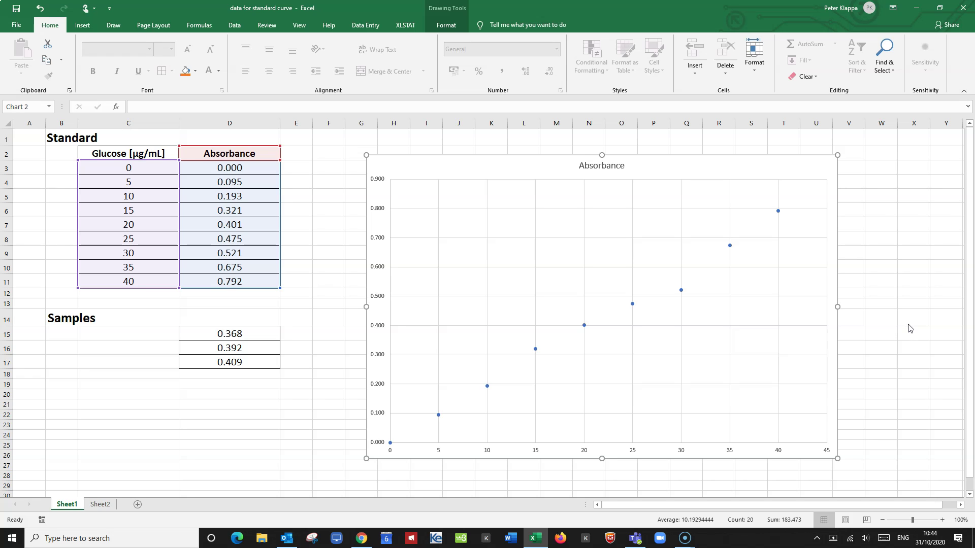
Handwrite "Concentration Glucose [µg/mL]" in black ink below the chart's horizontal axis and "Absorbance" above its vertical axis.
{"action": "left_click", "coordinate": [556, 469]}
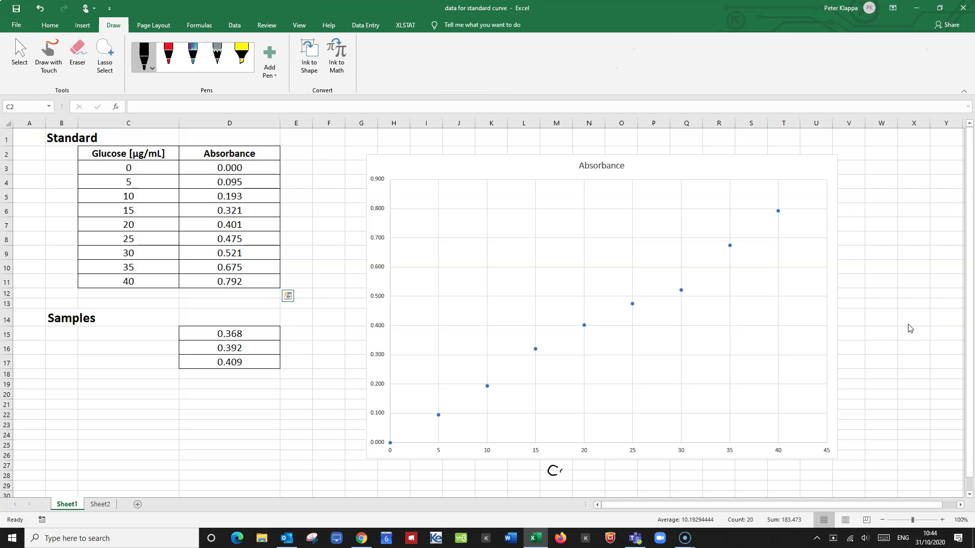
{"action": "left_click_drag", "start_coordinate": [560, 468], "coordinate": [566, 469]}
{"action": "left_click_drag", "start_coordinate": [614, 473], "coordinate": [617, 475]}
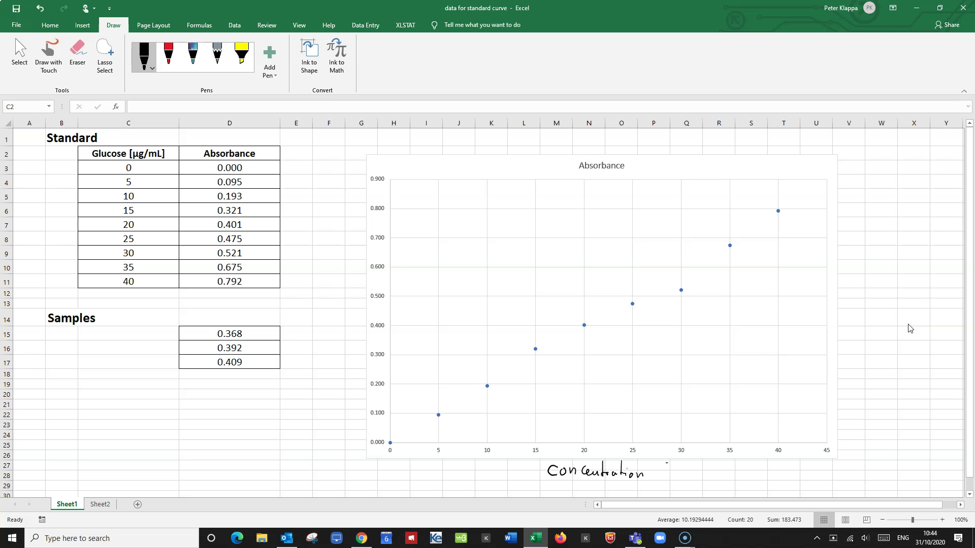
{"action": "mouse_move", "coordinate": [677, 463]}
{"action": "left_mouse_down"}
{"action": "mouse_move", "coordinate": [676, 478]}
{"action": "mouse_move", "coordinate": [740, 478]}
{"action": "left_mouse_up"}
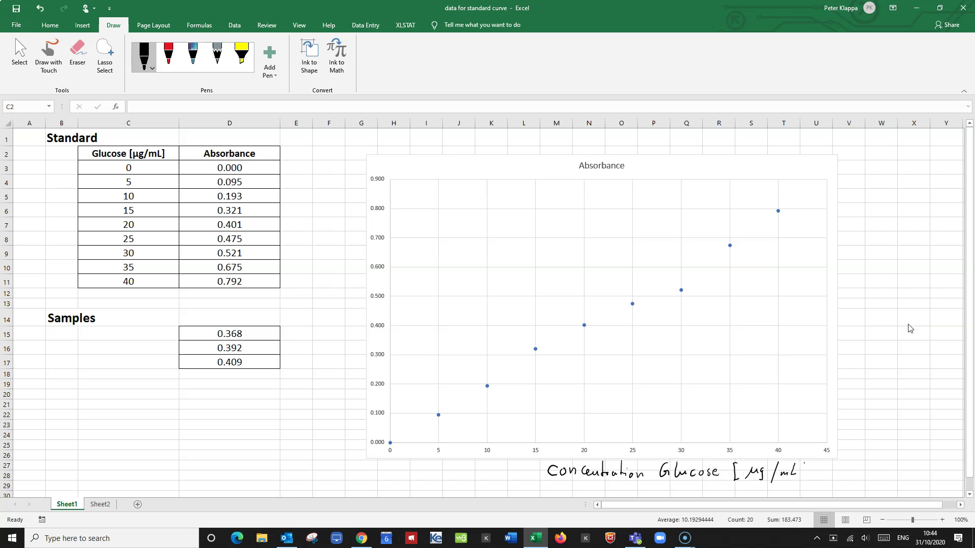
{"action": "left_click_drag", "start_coordinate": [804, 479], "coordinate": [809, 478]}
{"action": "left_click_drag", "start_coordinate": [404, 155], "coordinate": [418, 163]}
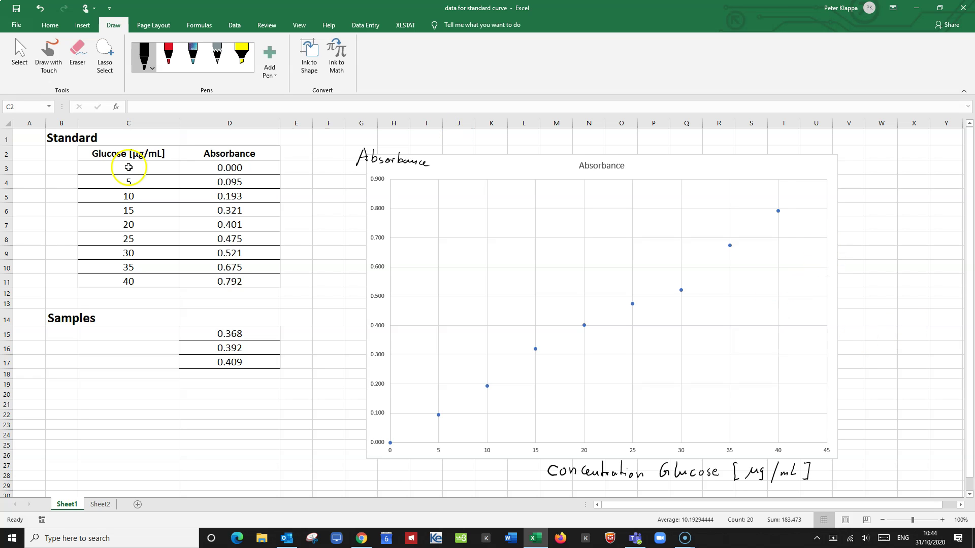
{"action": "left_click", "coordinate": [50, 25]}
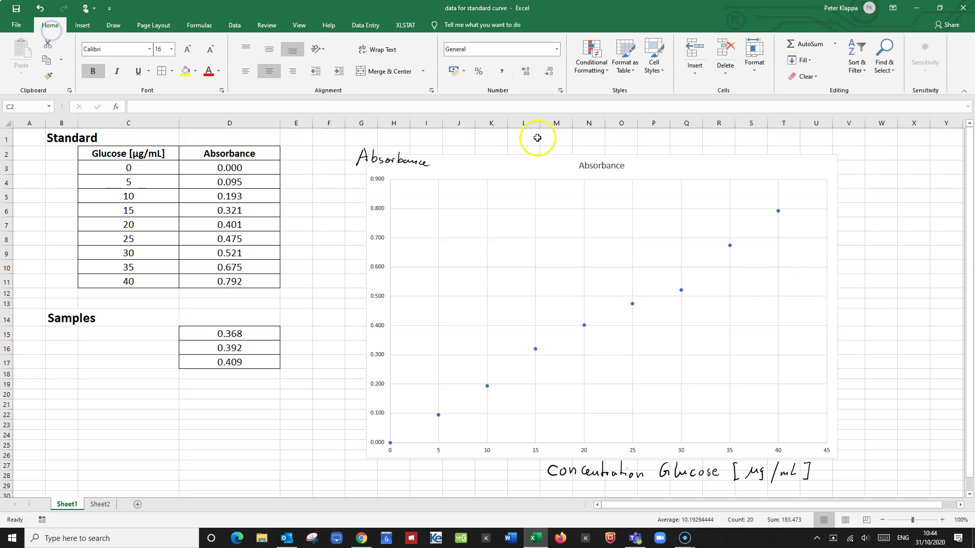
Preview the primary horizontal and primary vertical axis titles on the chart without applying them.
{"action": "left_click", "coordinate": [448, 226]}
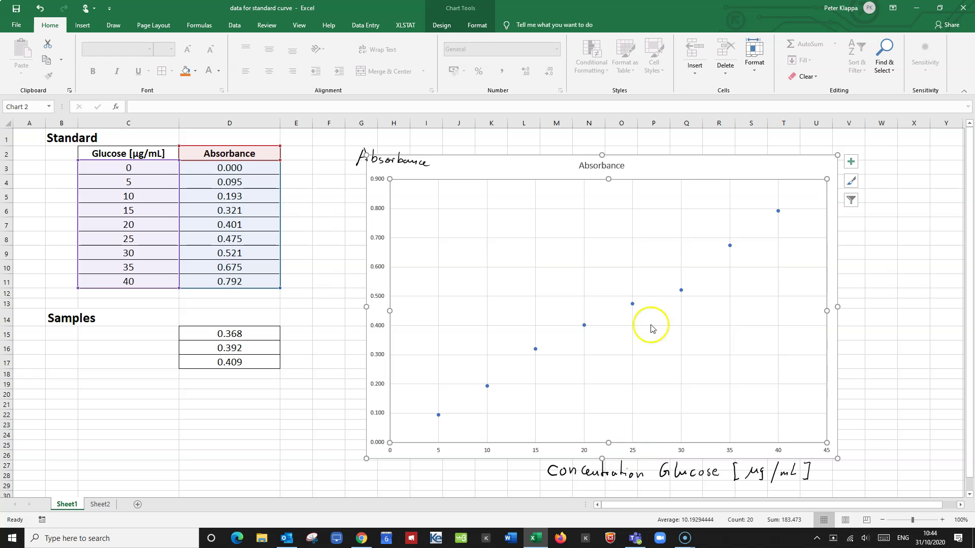
{"action": "left_click", "coordinate": [442, 26]}
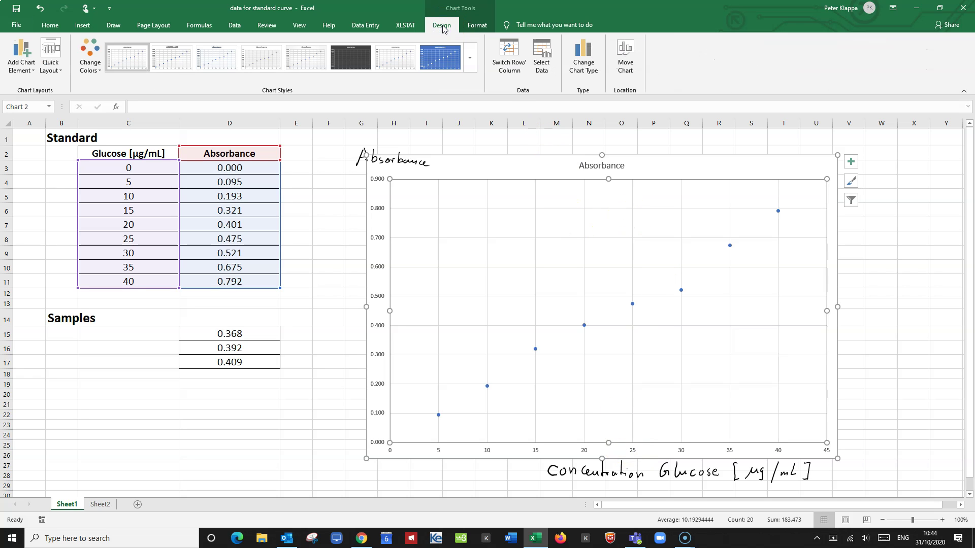
{"action": "left_click", "coordinate": [22, 57]}
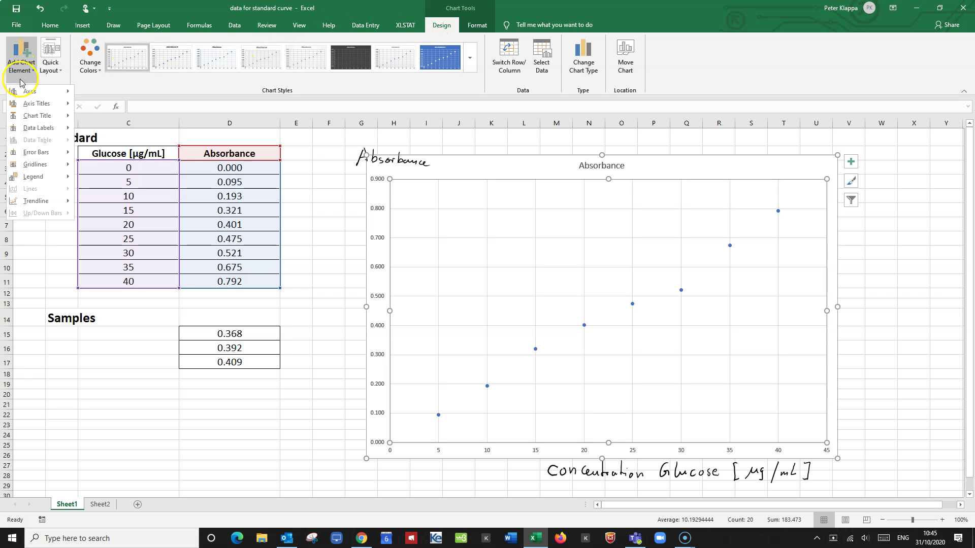
{"action": "mouse_move", "coordinate": [25, 103]}
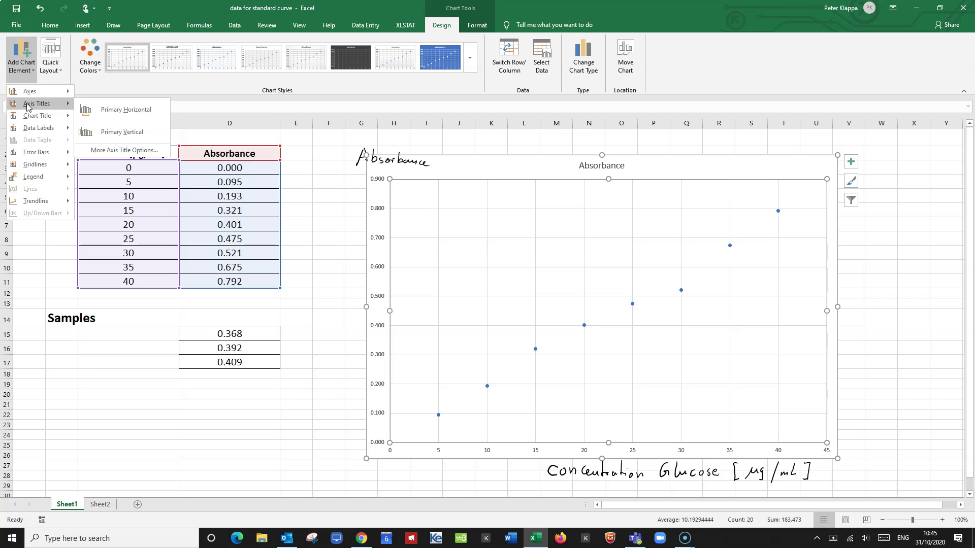
{"action": "left_click", "coordinate": [116, 111]}
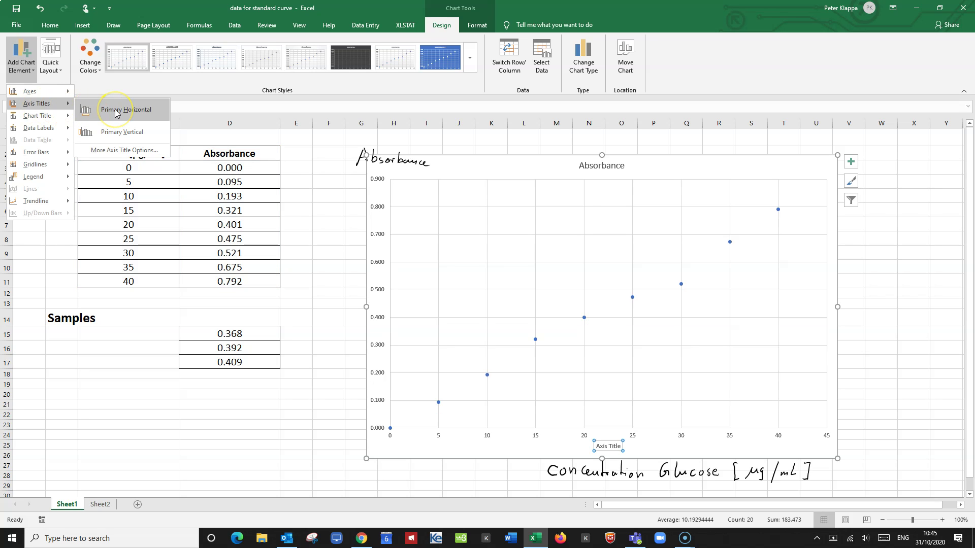
{"action": "left_click", "coordinate": [116, 133]}
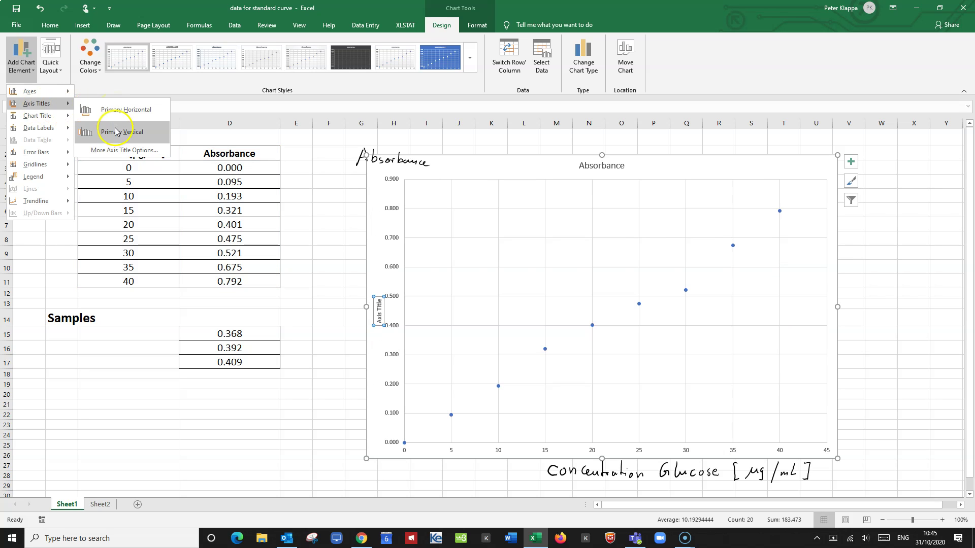
{"action": "left_click", "coordinate": [116, 133]}
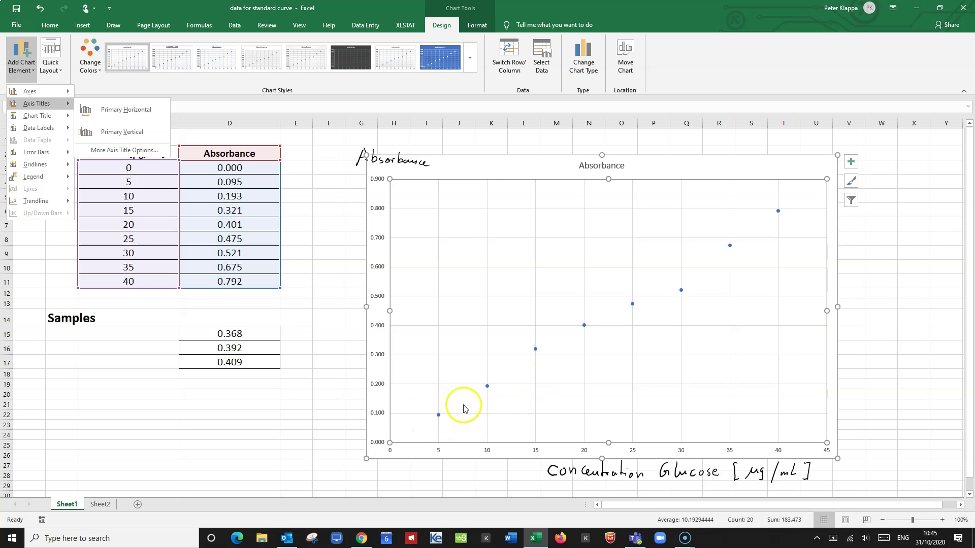
{"action": "left_click", "coordinate": [535, 351]}
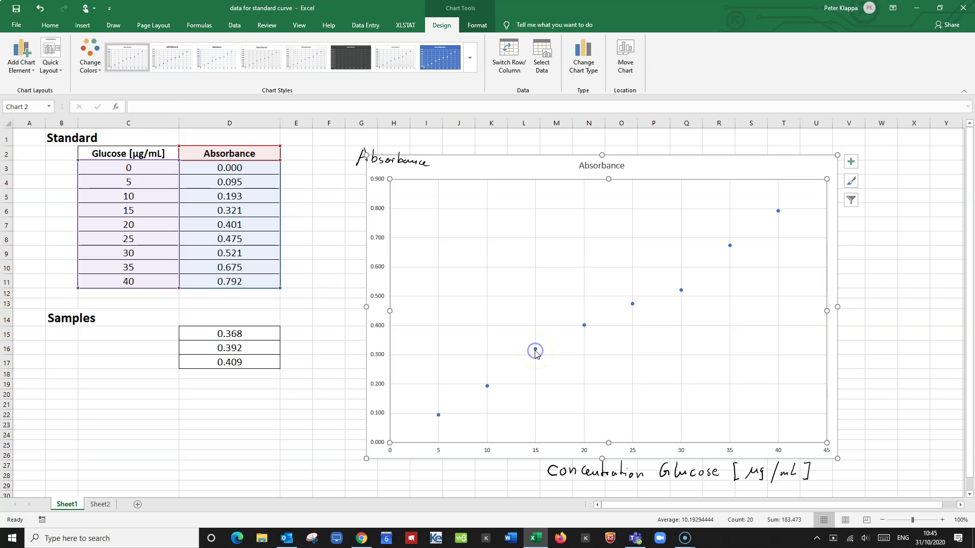
Add a linear trendline to the absorbance series, displaying its equation and R-squared value on the chart.
{"action": "left_click", "coordinate": [535, 350]}
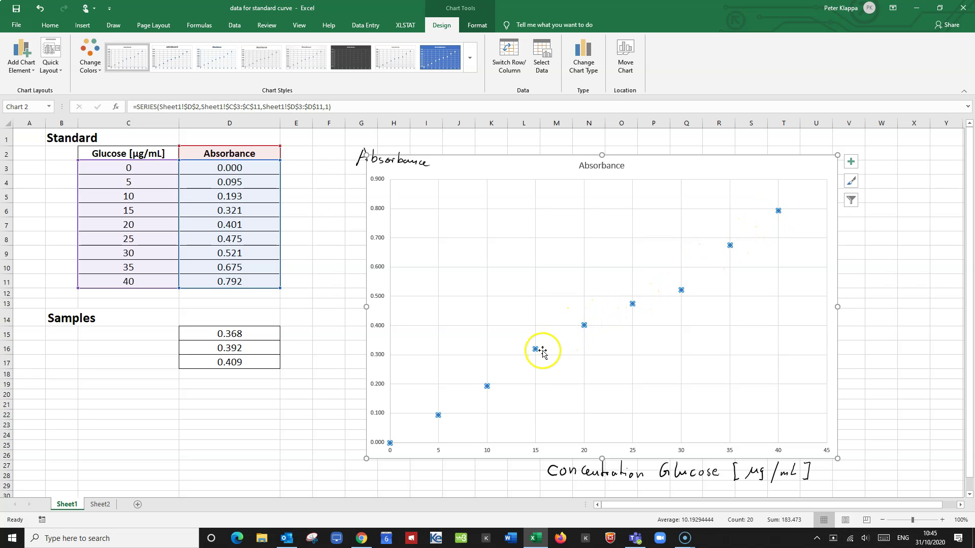
{"action": "mouse_move", "coordinate": [537, 351]}
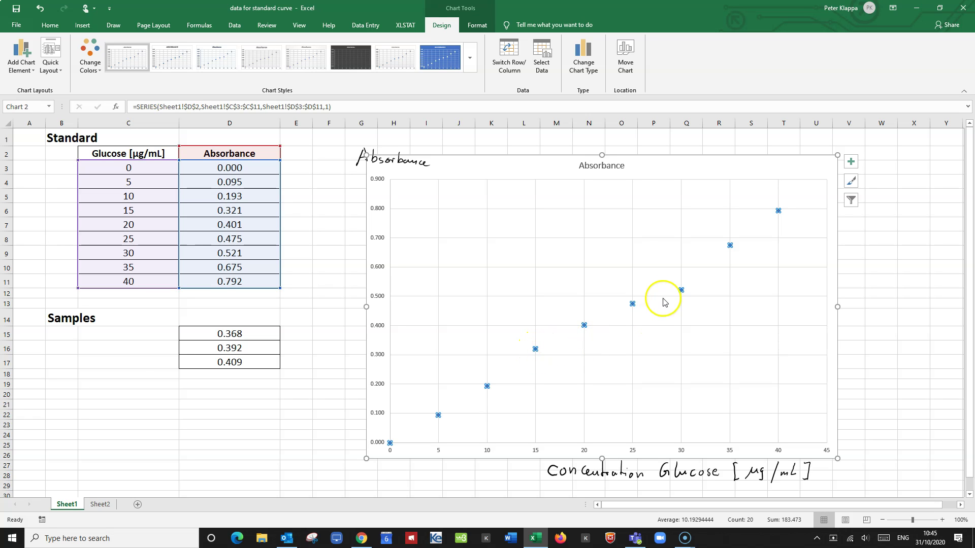
{"action": "mouse_move", "coordinate": [632, 305]}
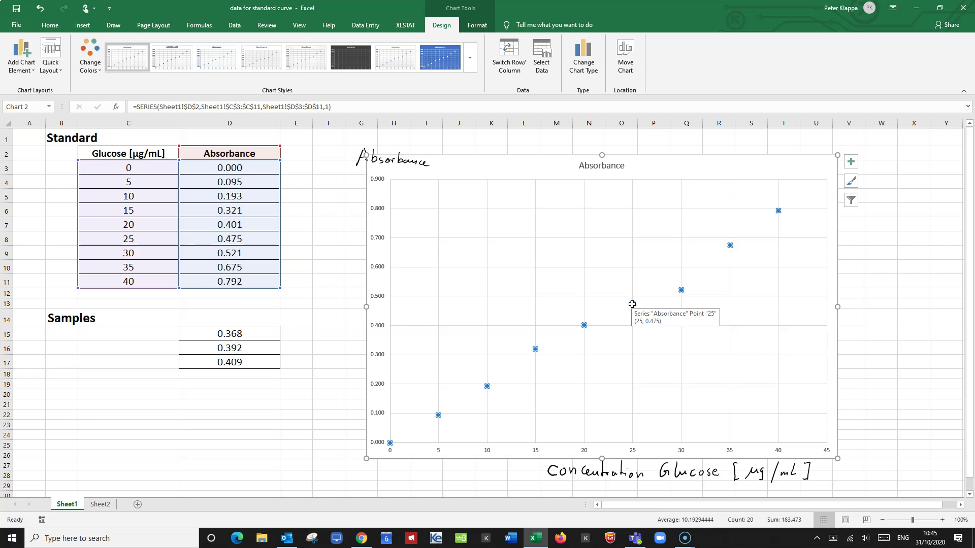
{"action": "right_click", "coordinate": [633, 304]}
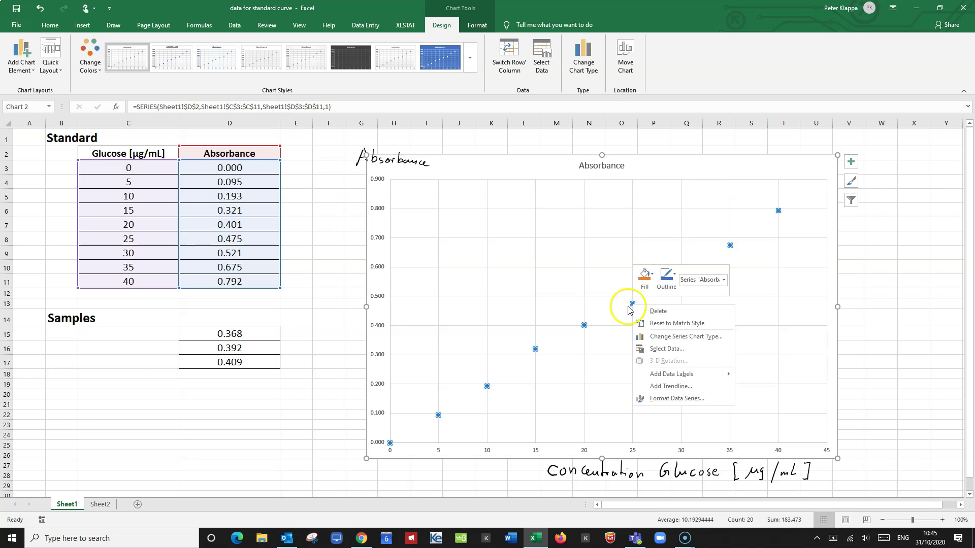
{"action": "left_click", "coordinate": [682, 387]}
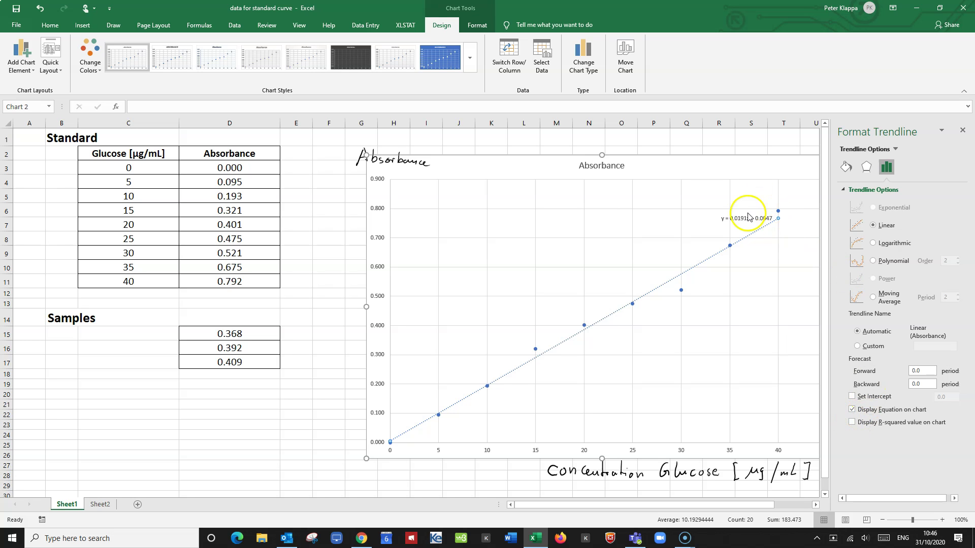
{"action": "left_click", "coordinate": [853, 424]}
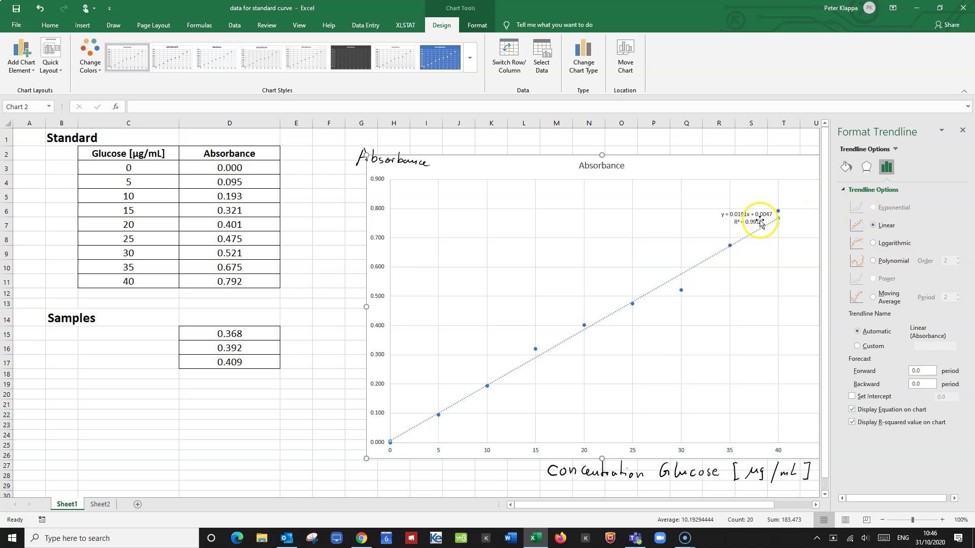
Move the trendline's equation label above the plot area beside the chart title and set its font size to 16.
{"action": "left_click", "coordinate": [752, 217]}
{"action": "left_click_drag", "start_coordinate": [725, 189], "coordinate": [716, 165]}
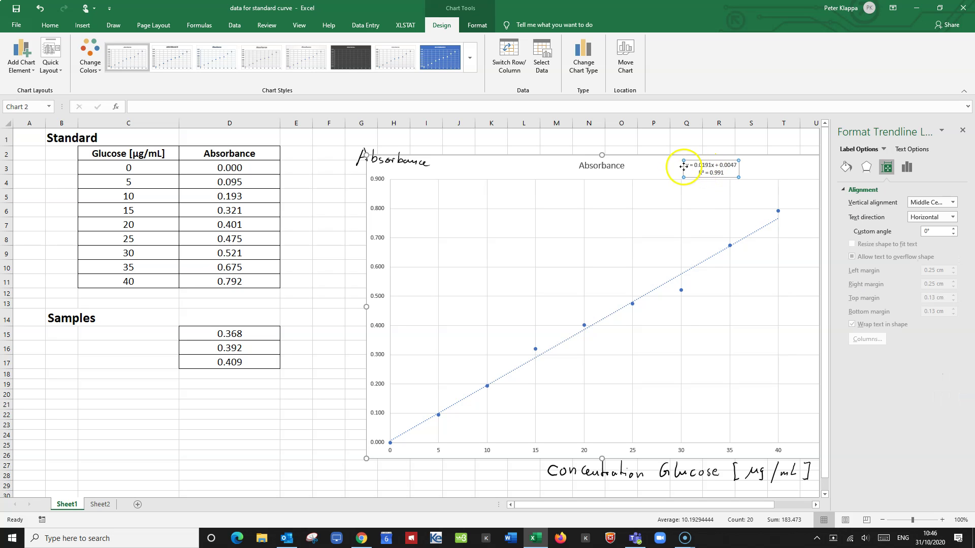
{"action": "left_click", "coordinate": [689, 166]}
{"action": "left_click_drag", "start_coordinate": [689, 166], "coordinate": [720, 171]}
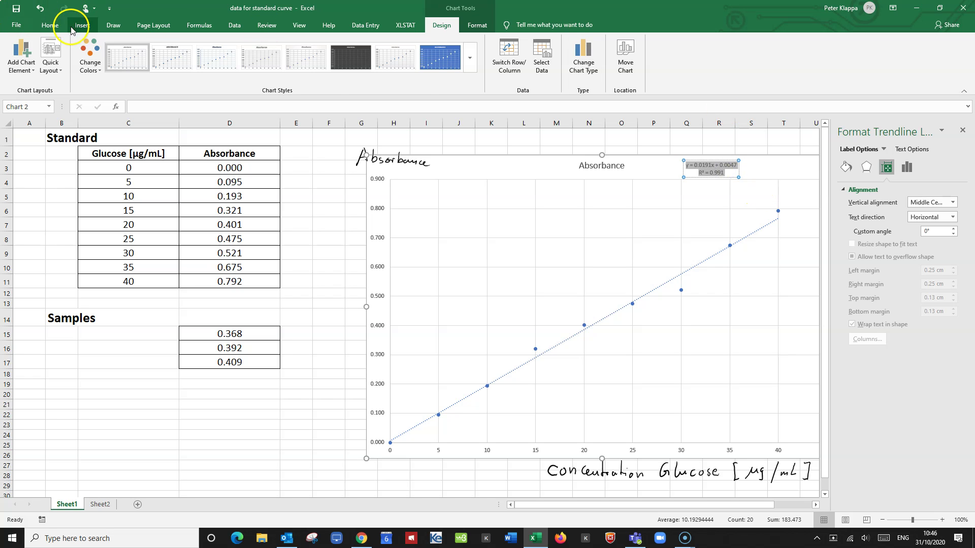
{"action": "left_click", "coordinate": [50, 25]}
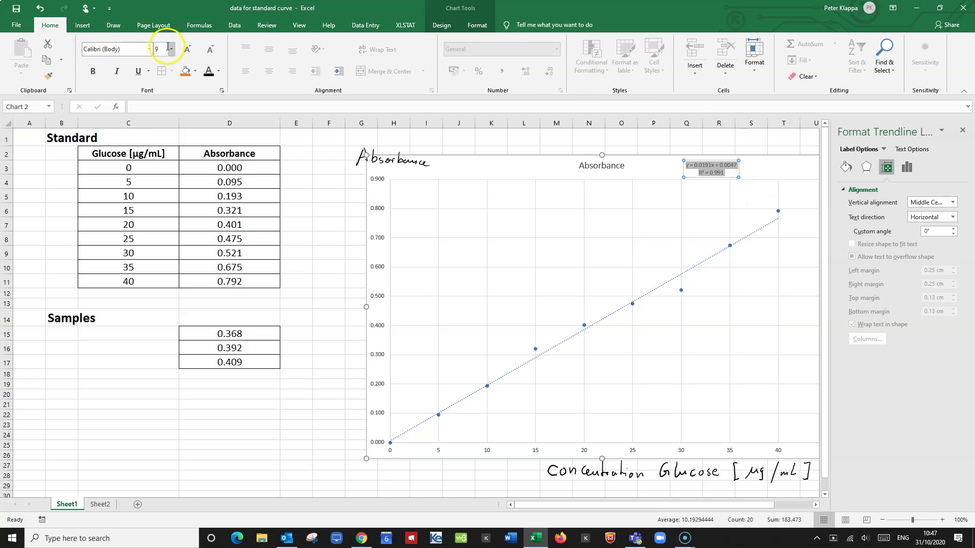
{"action": "left_click", "coordinate": [171, 48]}
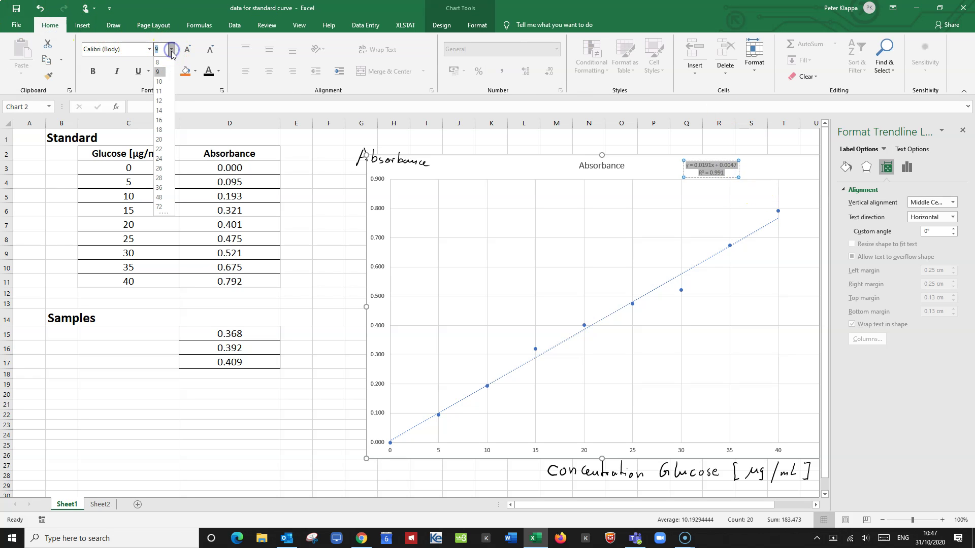
{"action": "left_click", "coordinate": [160, 130]}
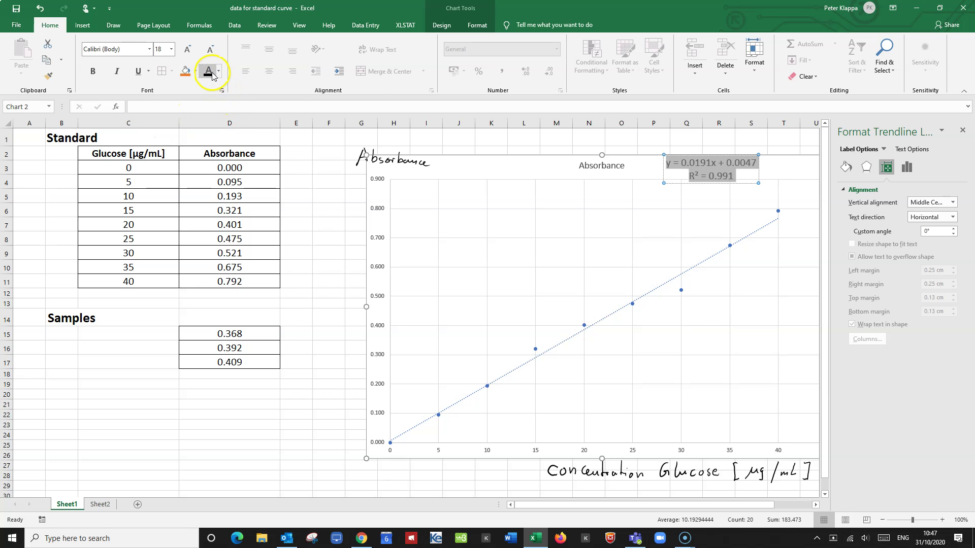
{"action": "left_click", "coordinate": [210, 49]}
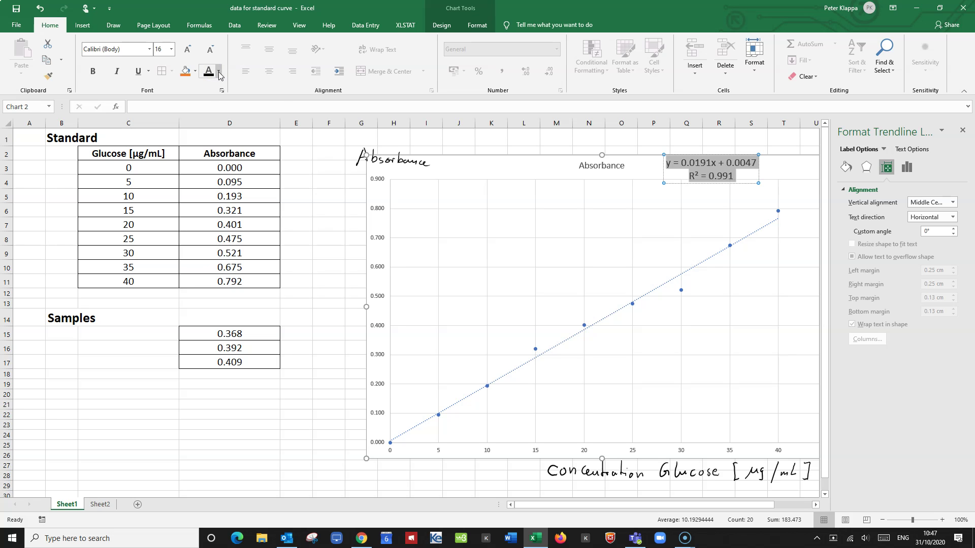
Set the font colour of the trendline's equation label to black and close the formatting pane.
{"action": "left_click", "coordinate": [219, 71]}
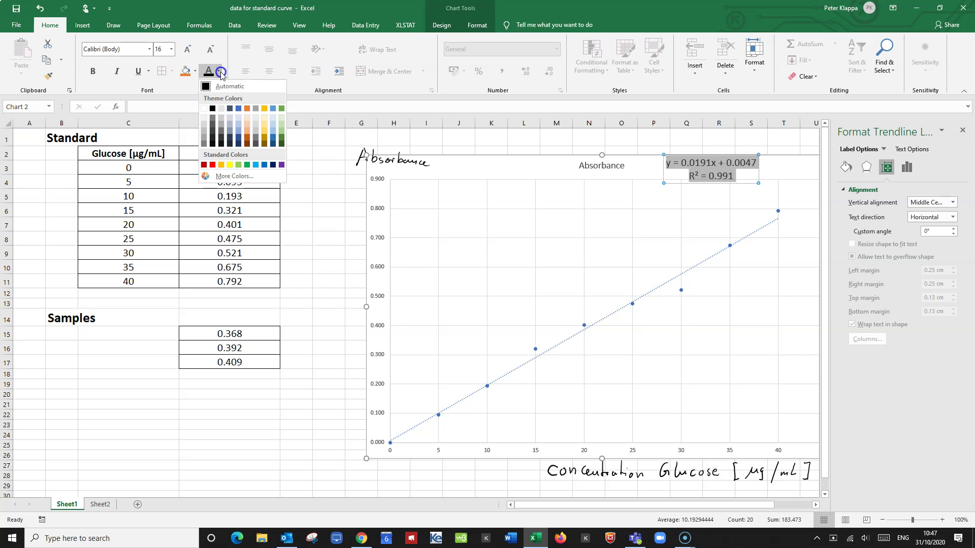
{"action": "left_click", "coordinate": [215, 108]}
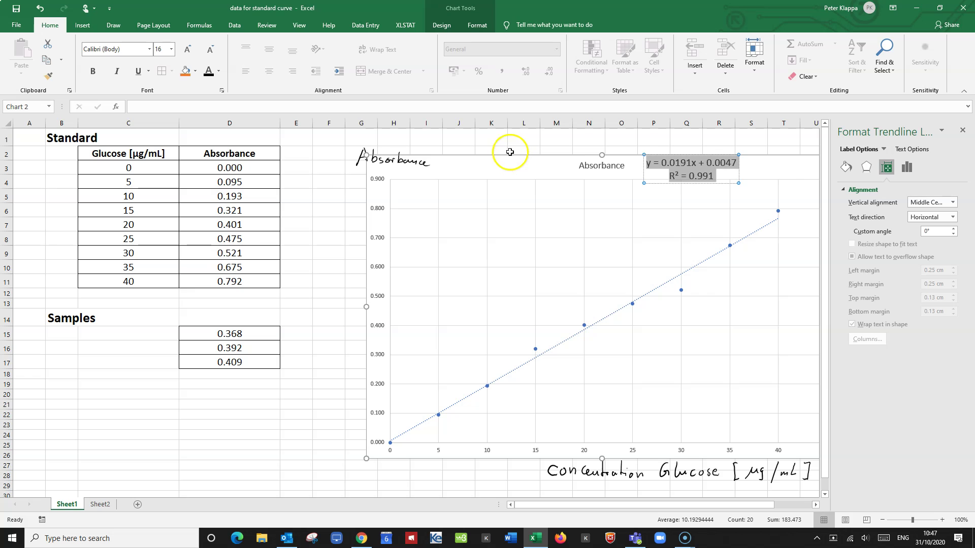
{"action": "left_click", "coordinate": [511, 151]}
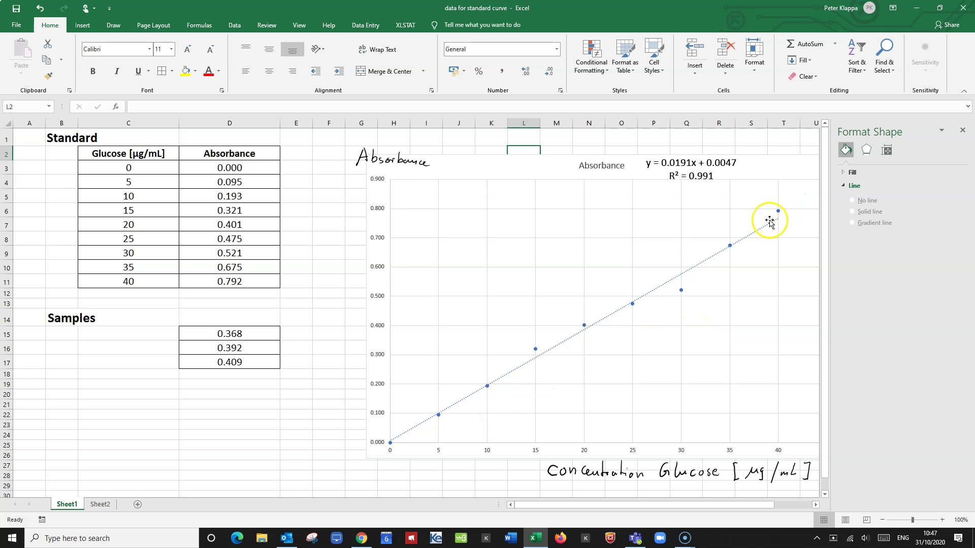
{"action": "left_click", "coordinate": [963, 132]}
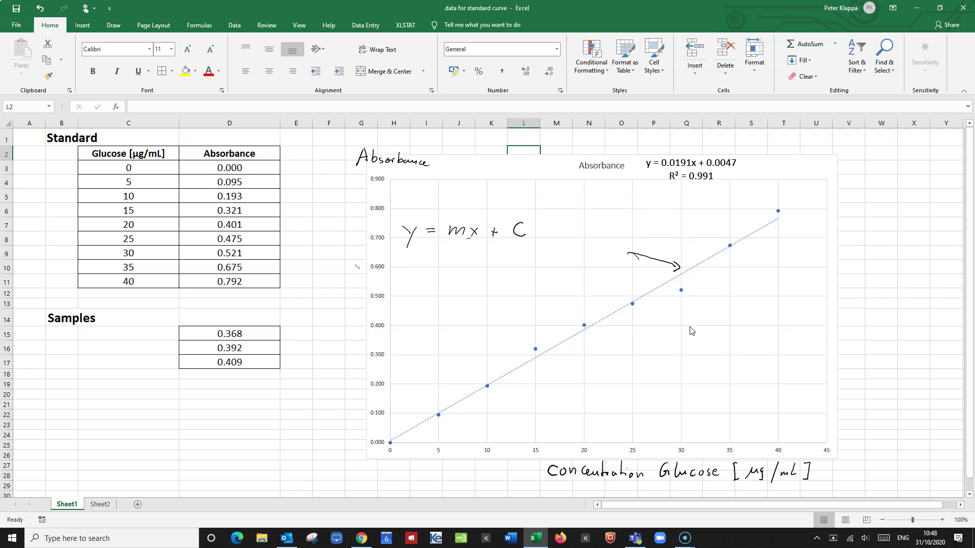
Handwrite a slope triangle labelled "m" near the trendline's upper end, circle its intercept at the origin and label it "C".
{"action": "left_click_drag", "start_coordinate": [780, 218], "coordinate": [773, 269]}
{"action": "left_click_drag", "start_coordinate": [706, 266], "coordinate": [772, 266]}
{"action": "mouse_move", "coordinate": [799, 236]}
{"action": "left_mouse_down"}
{"action": "mouse_move", "coordinate": [799, 245]}
{"action": "mouse_move", "coordinate": [816, 245]}
{"action": "left_mouse_up"}
{"action": "mouse_move", "coordinate": [388, 433]}
{"action": "left_mouse_down"}
{"action": "mouse_move", "coordinate": [386, 446]}
{"action": "mouse_move", "coordinate": [403, 443]}
{"action": "mouse_move", "coordinate": [390, 432]}
{"action": "left_mouse_up"}
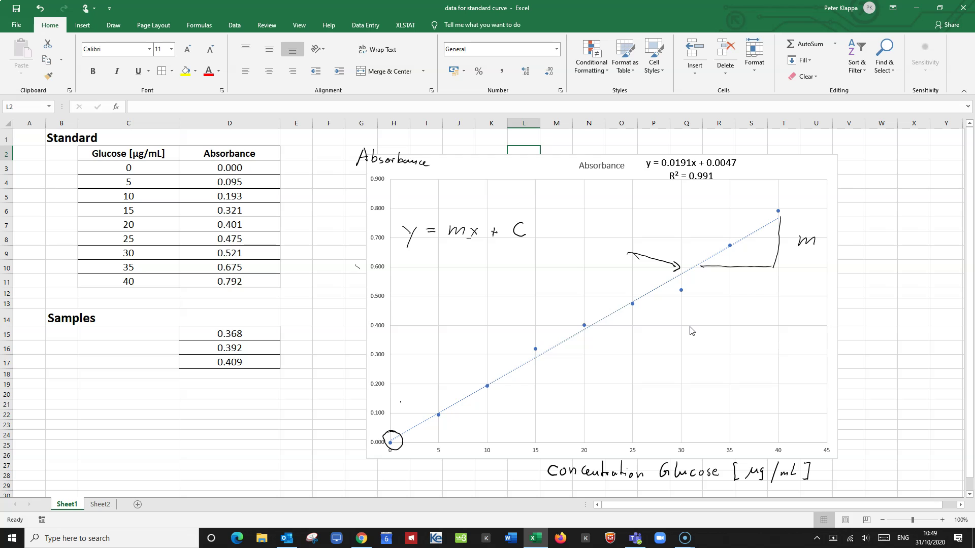
{"action": "mouse_move", "coordinate": [408, 407]}
{"action": "left_mouse_down"}
{"action": "mouse_move", "coordinate": [402, 417]}
{"action": "mouse_move", "coordinate": [410, 419]}
{"action": "left_mouse_up"}
Underline the slope in the chart equation and handwrite the values 0.0191 for m and 0.0047 for C beside their labels.
{"action": "left_click_drag", "start_coordinate": [661, 167], "coordinate": [702, 167]}
{"action": "left_click_drag", "start_coordinate": [849, 230], "coordinate": [898, 241]}
{"action": "left_click", "coordinate": [857, 236]}
{"action": "mouse_move", "coordinate": [452, 405]}
{"action": "left_mouse_down"}
{"action": "mouse_move", "coordinate": [449, 412]}
{"action": "mouse_move", "coordinate": [491, 412]}
{"action": "left_mouse_up"}
{"action": "left_click", "coordinate": [461, 414]}
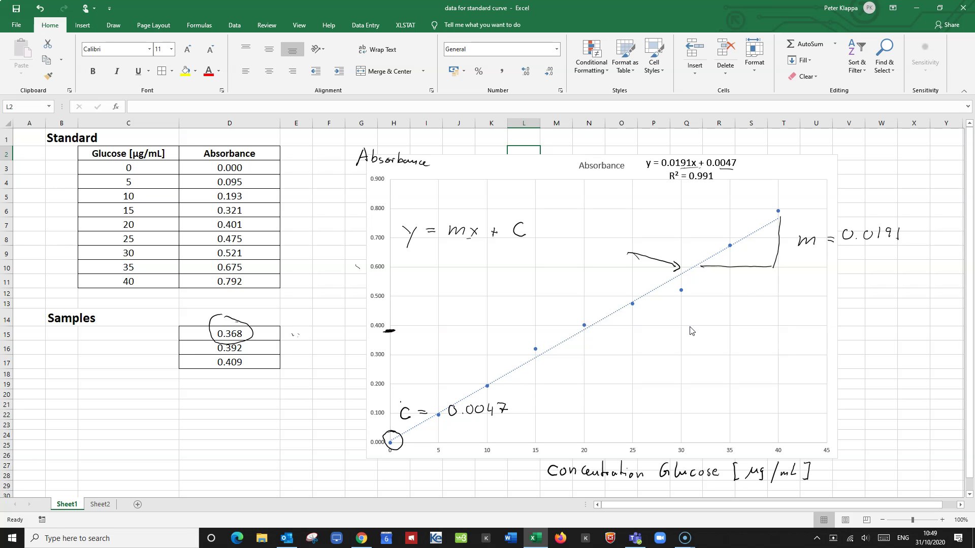
Handwrite "Y = 0.368" below the samples and draw dashed lines from that absorbance across to the trendline and down to the concentration axis.
{"action": "mouse_move", "coordinate": [92, 391]}
{"action": "left_mouse_down"}
{"action": "mouse_move", "coordinate": [99, 406]}
{"action": "mouse_move", "coordinate": [127, 392]}
{"action": "left_mouse_up"}
{"action": "left_click", "coordinate": [137, 400]}
{"action": "mouse_move", "coordinate": [168, 388]}
{"action": "left_mouse_down"}
{"action": "mouse_move", "coordinate": [163, 394]}
{"action": "mouse_move", "coordinate": [176, 392]}
{"action": "left_mouse_up"}
{"action": "mouse_move", "coordinate": [173, 334]}
{"action": "left_mouse_down"}
{"action": "mouse_move", "coordinate": [180, 334]}
{"action": "mouse_move", "coordinate": [162, 336]}
{"action": "left_mouse_up"}
{"action": "left_click_drag", "start_coordinate": [487, 331], "coordinate": [570, 332]}
{"action": "left_click_drag", "start_coordinate": [584, 362], "coordinate": [586, 414]}
Draw an arrow carrying C over to the Y side of the line equation and handwrite the rearranged form x = (Y − C)/m below it.
{"action": "mouse_move", "coordinate": [511, 210]}
{"action": "left_mouse_down"}
{"action": "mouse_move", "coordinate": [447, 199]}
{"action": "mouse_move", "coordinate": [428, 216]}
{"action": "left_mouse_up"}
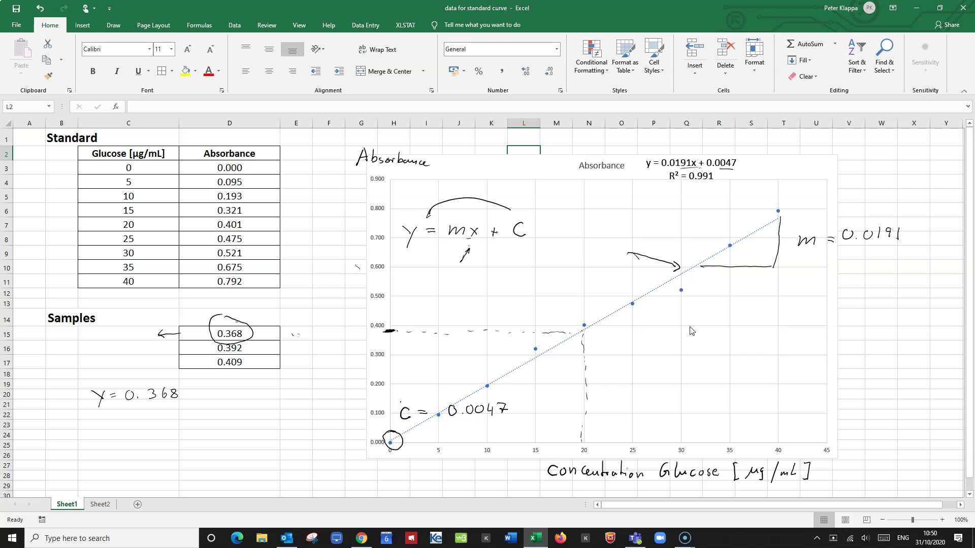
{"action": "left_click", "coordinate": [409, 288]}
{"action": "mouse_move", "coordinate": [455, 260]}
{"action": "left_mouse_down"}
{"action": "mouse_move", "coordinate": [450, 279]}
{"action": "mouse_move", "coordinate": [503, 279]}
{"action": "mouse_move", "coordinate": [473, 302]}
{"action": "mouse_move", "coordinate": [489, 303]}
{"action": "left_mouse_up"}
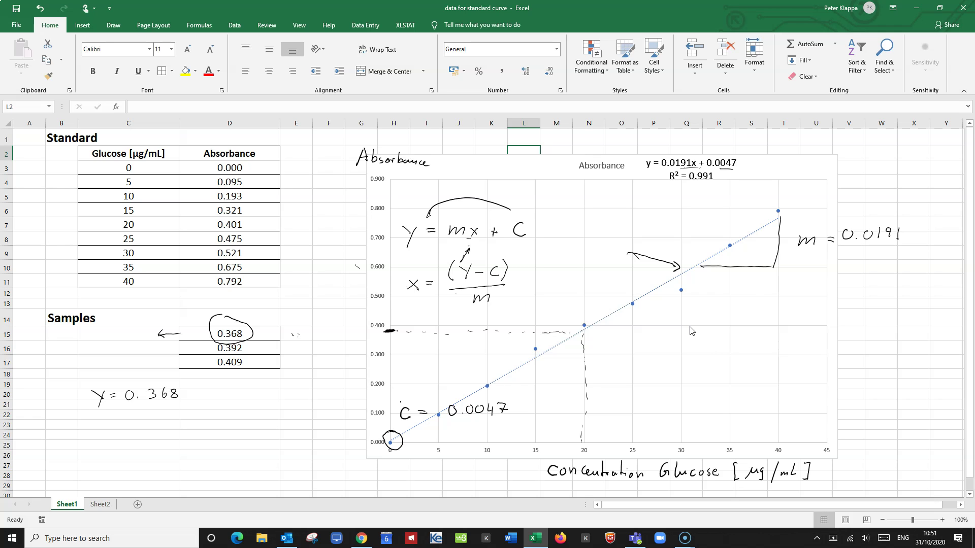
Enter the sample absorbance 0.368 in C24 and set the font size of C24:D24 to 22.
{"action": "left_click", "coordinate": [115, 434]}
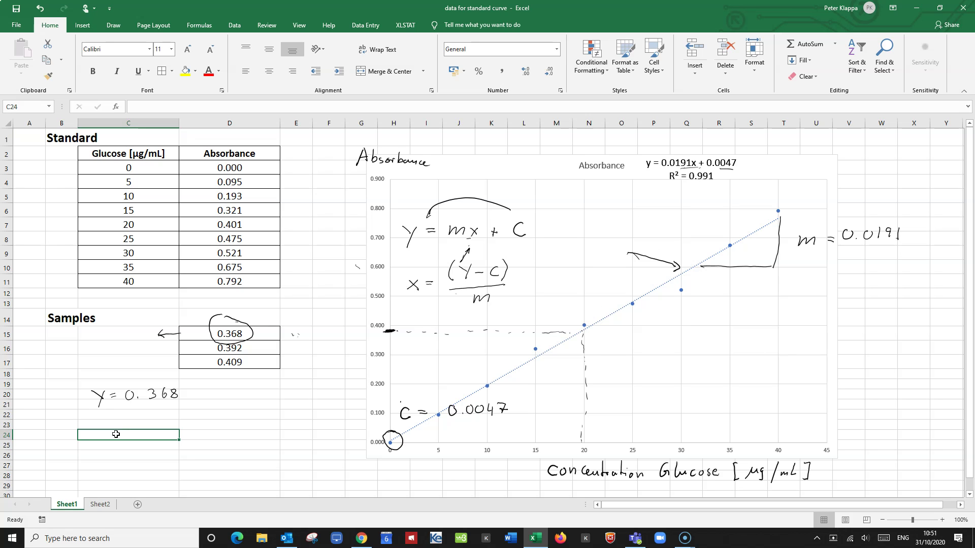
{"action": "type", "text": "0"}
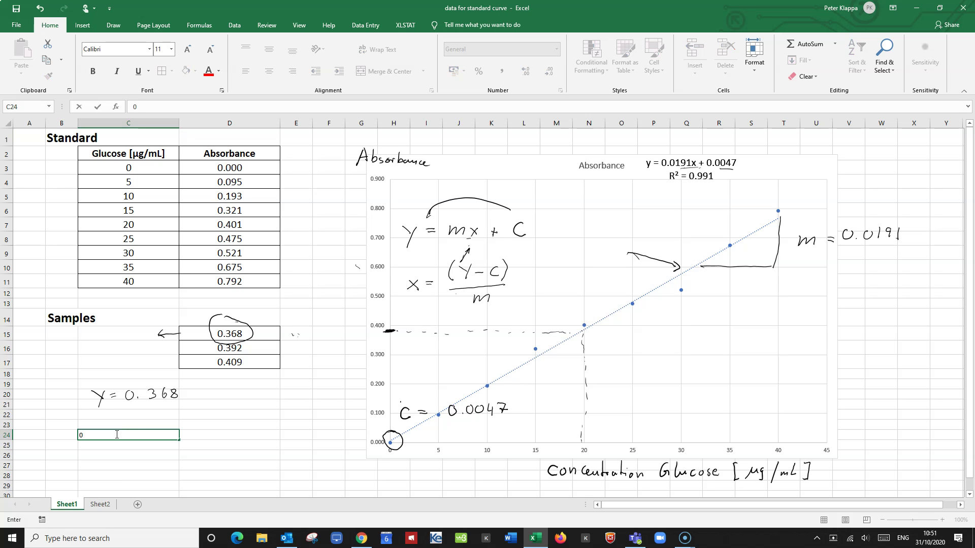
{"action": "type", "text": ".368"}
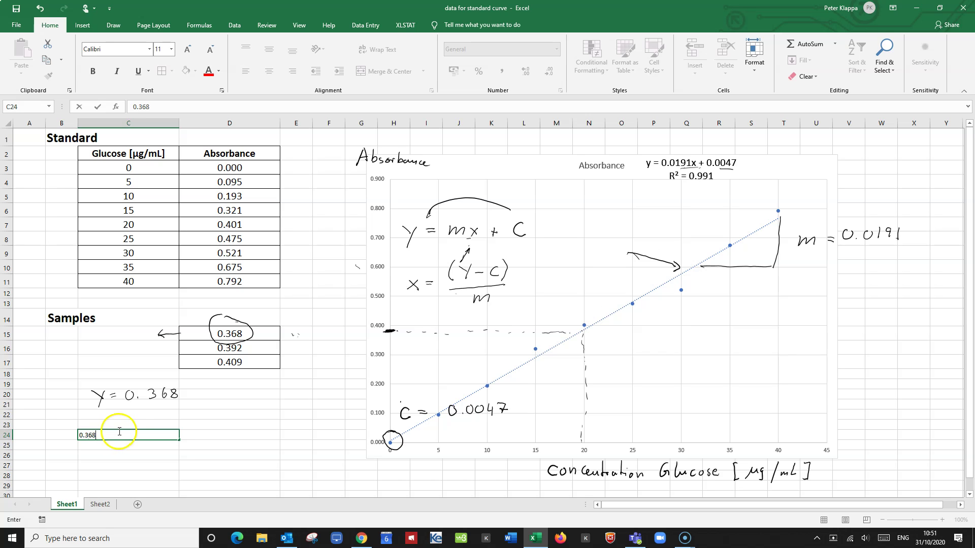
{"action": "left_click", "coordinate": [214, 435]}
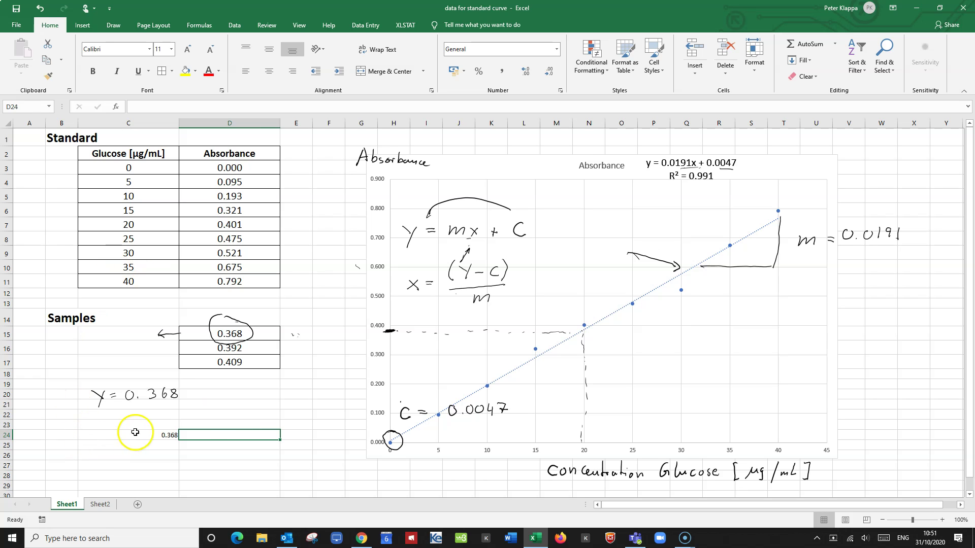
{"action": "left_click_drag", "start_coordinate": [146, 438], "coordinate": [243, 437]}
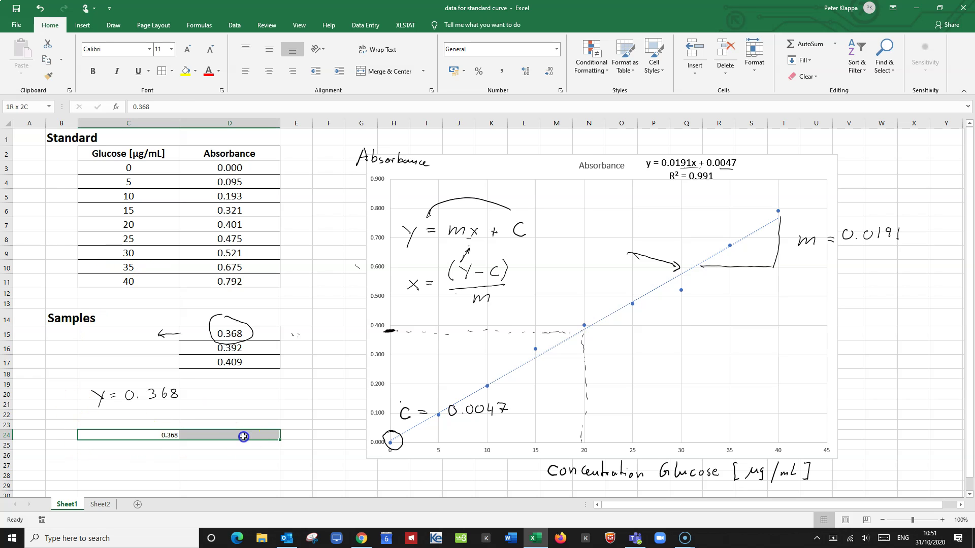
{"action": "left_click", "coordinate": [171, 49]}
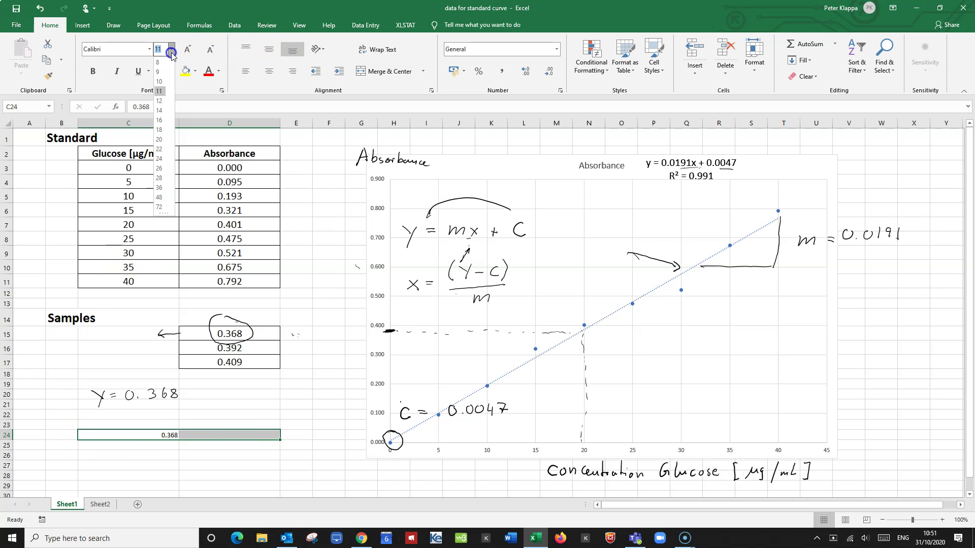
{"action": "left_click", "coordinate": [159, 149]}
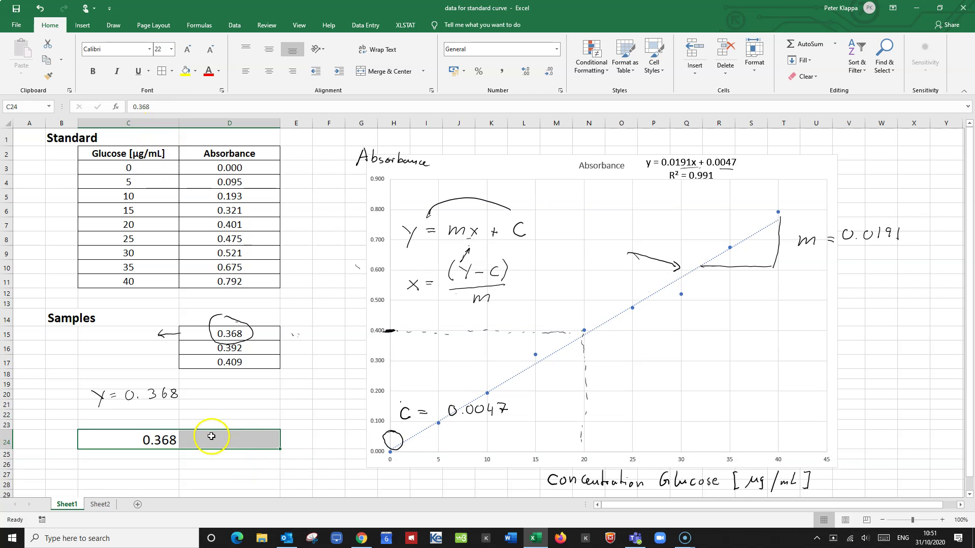
Calculate the sample's glucose concentration in D24 with the formula =(C24 - 0.0047)/0.0191.
{"action": "left_click", "coordinate": [213, 437]}
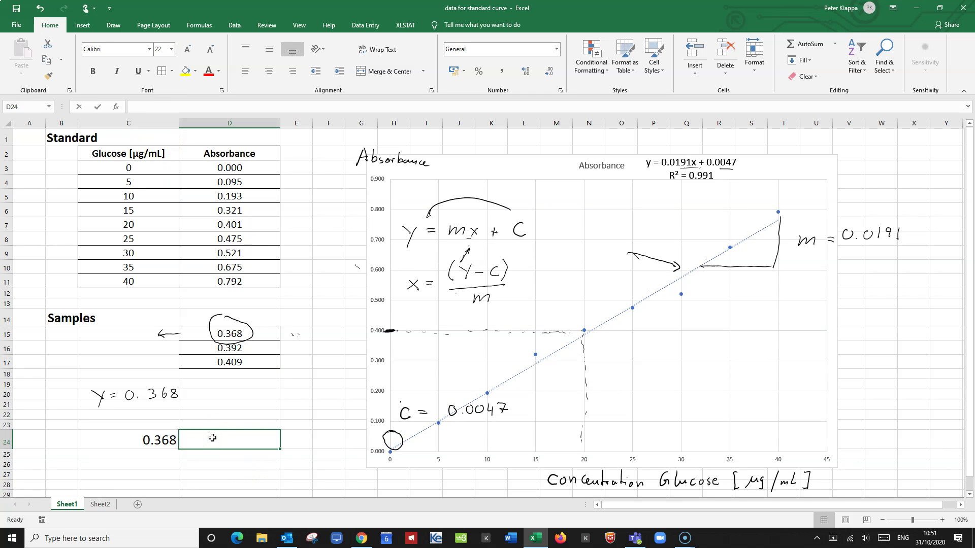
{"action": "type", "text": "="}
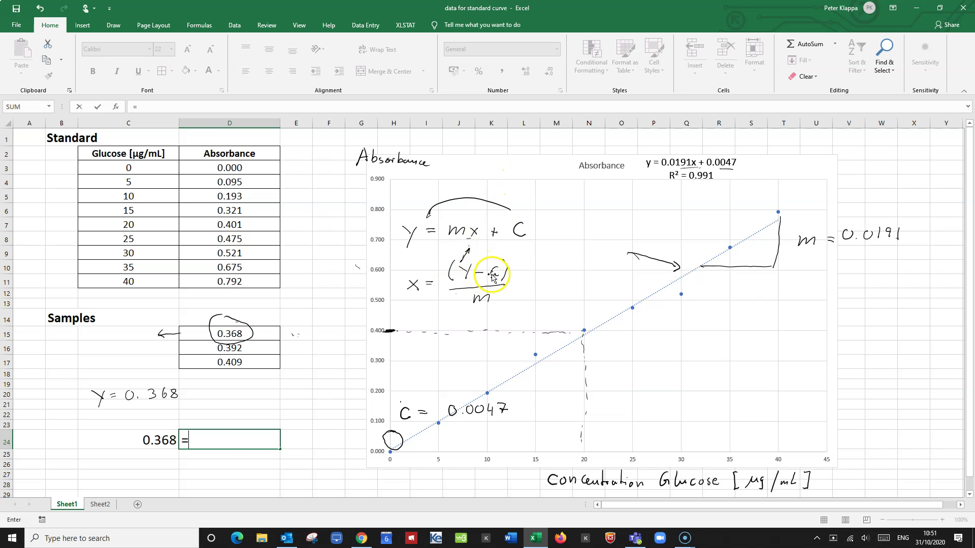
{"action": "type", "text": "("}
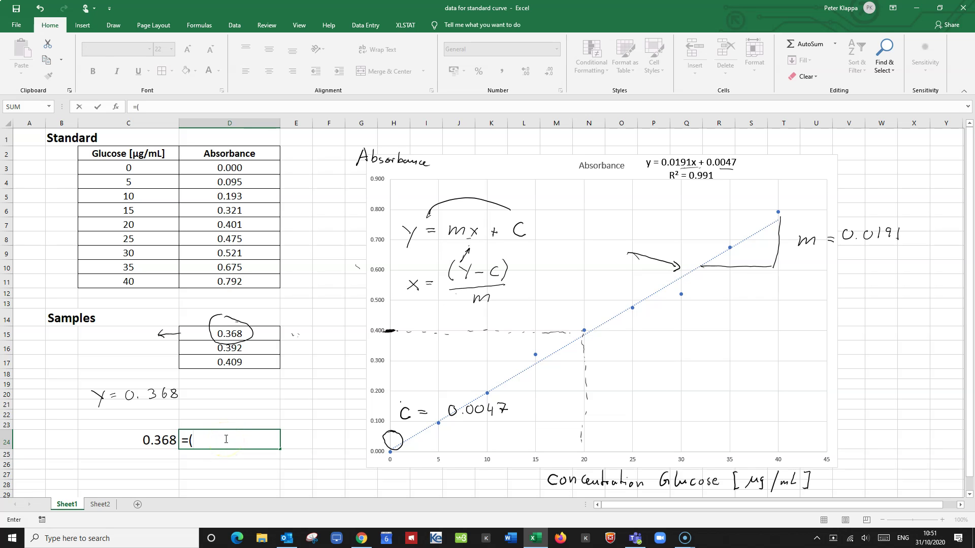
{"action": "left_click", "coordinate": [159, 440]}
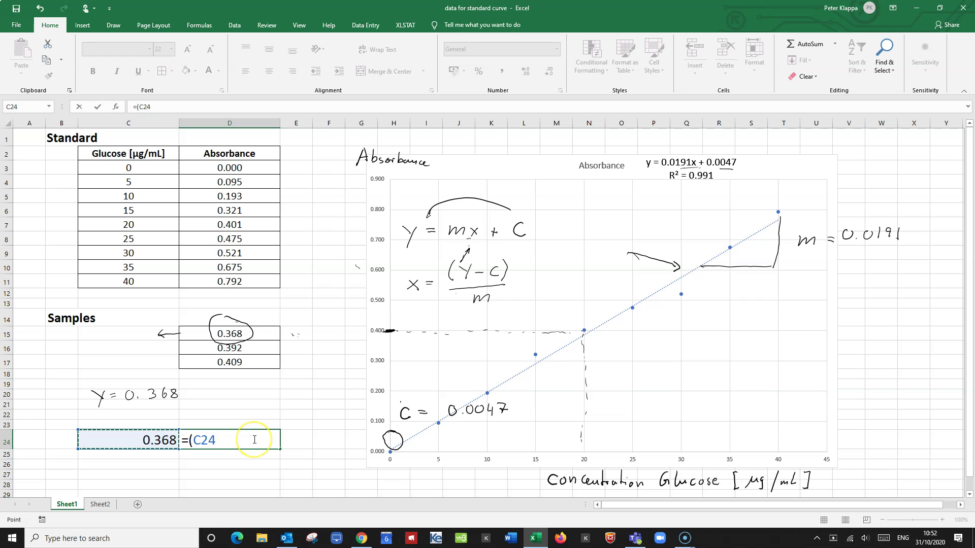
{"action": "type", "text": "- "}
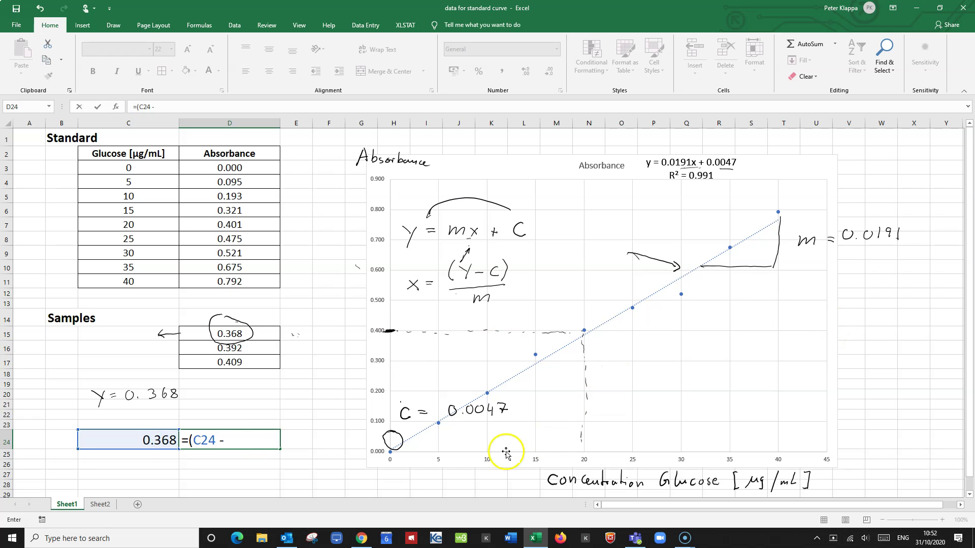
{"action": "type", "text": "0.00"}
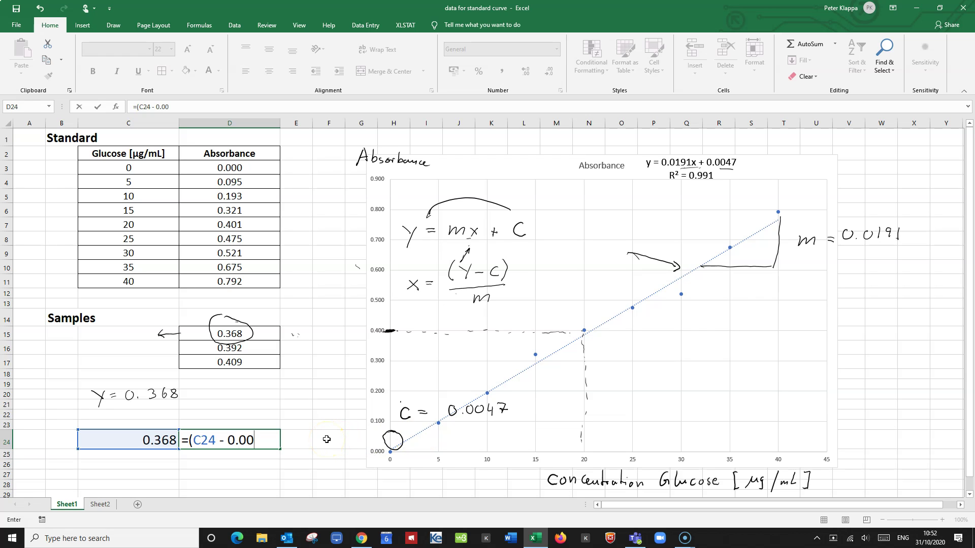
{"action": "type", "text": "47)"}
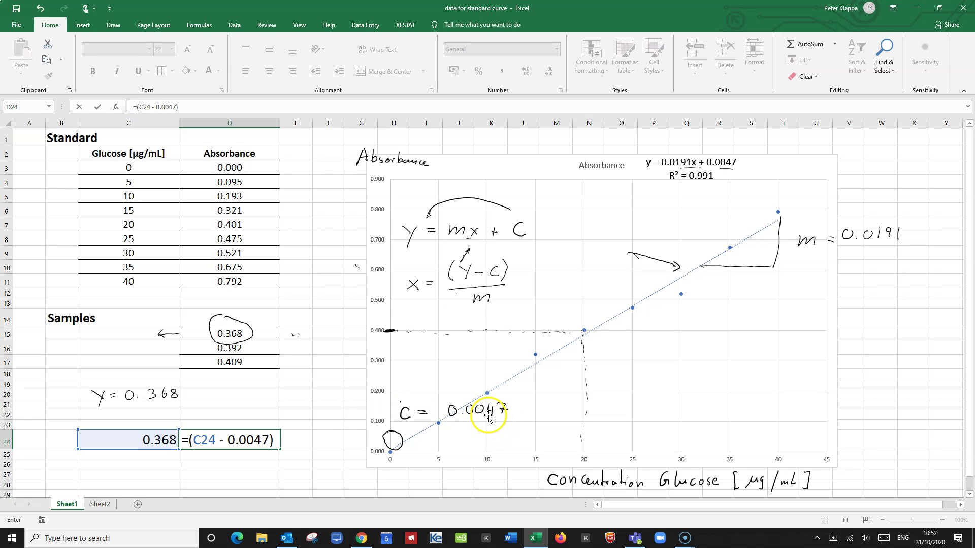
{"action": "type", "text": "/"}
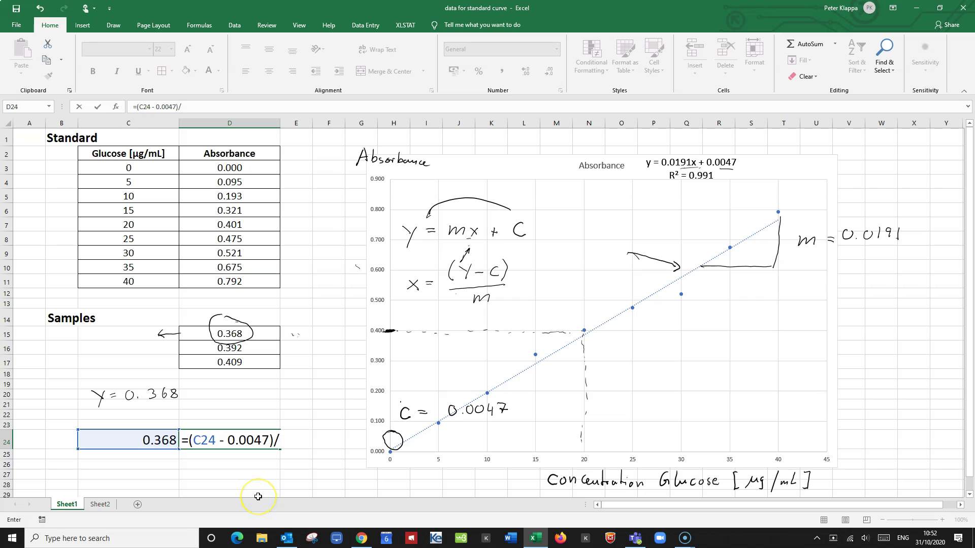
{"action": "type", "text": "0.0191"}
{"action": "key", "text": "Return"}
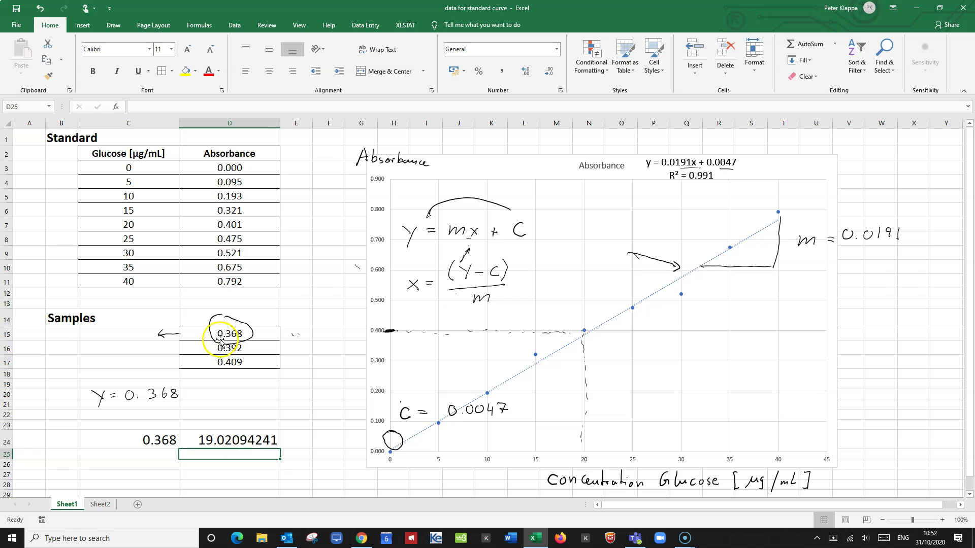
Enter "x" as the heading in D23 above the calculated concentration.
{"action": "left_click", "coordinate": [224, 426]}
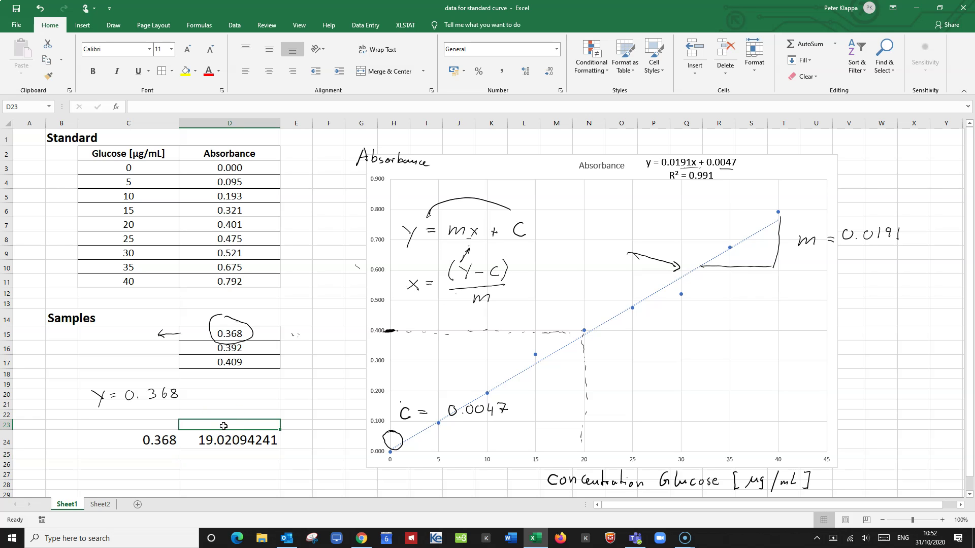
{"action": "type", "text": "x"}
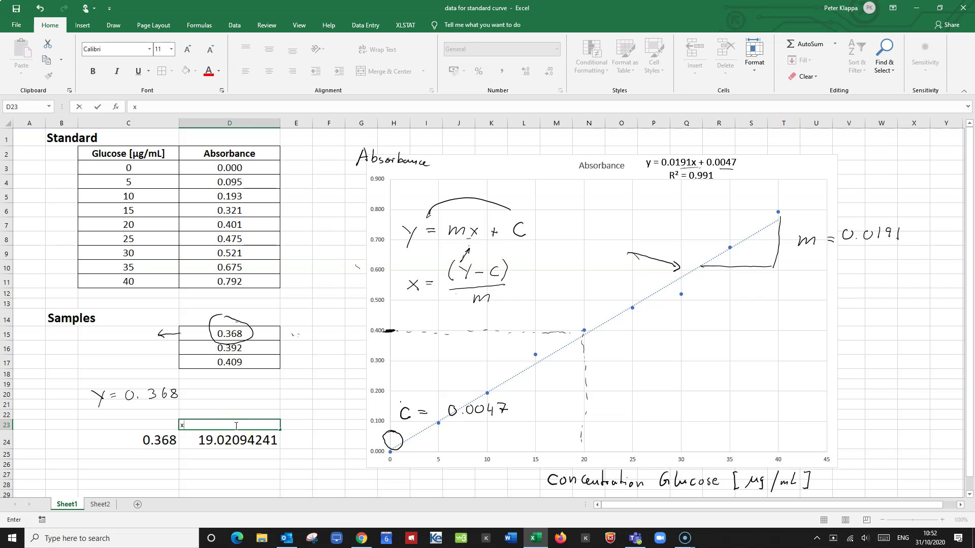
{"action": "key", "text": "Return"}
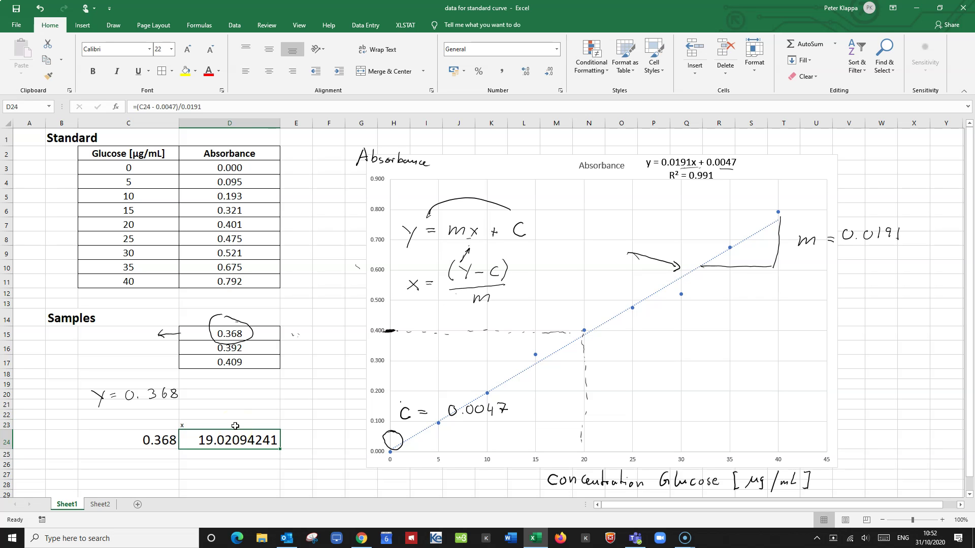
{"action": "left_click", "coordinate": [220, 447]}
Enter the heading "Absorbance" in C23 and replace the heading in D23 with "Glucose concentration".
{"action": "left_click", "coordinate": [147, 426]}
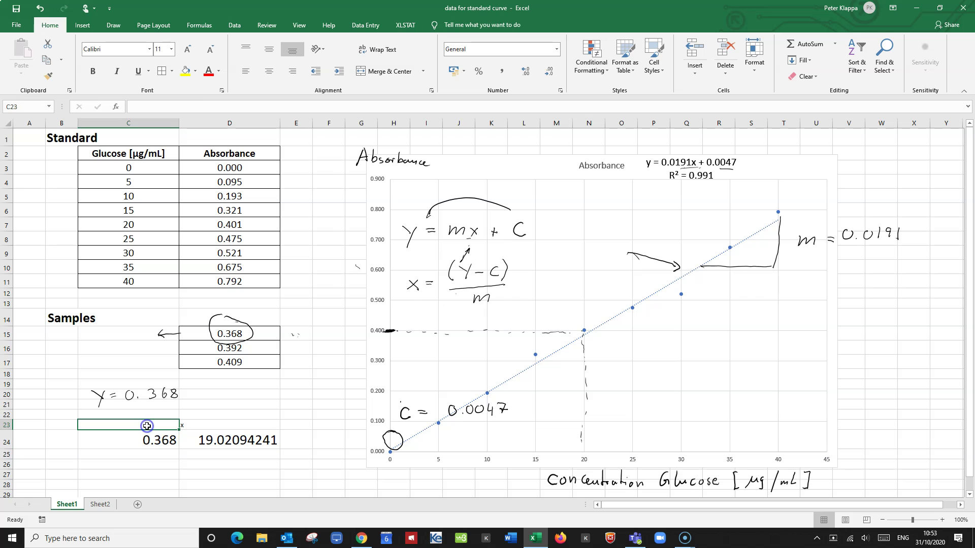
{"action": "type", "text": "Absor"}
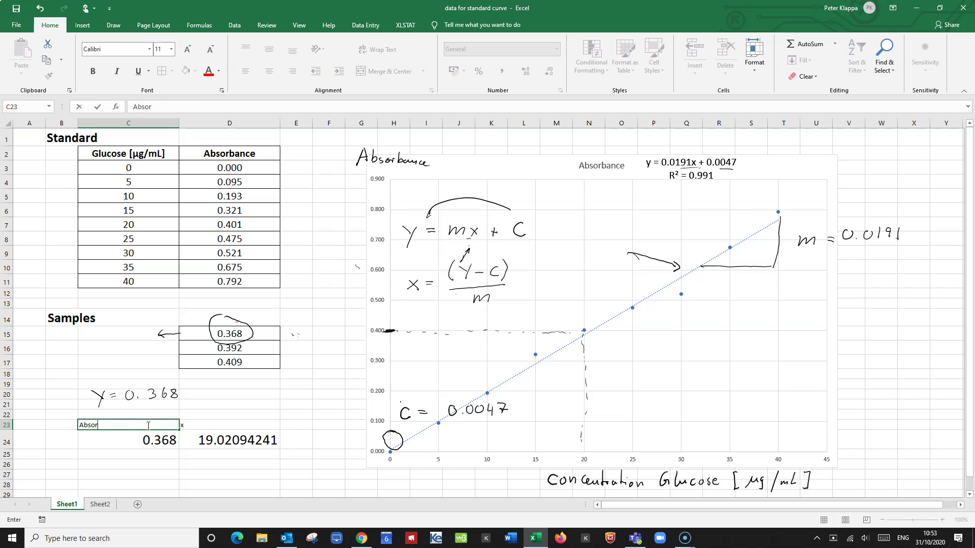
{"action": "type", "text": "bance"}
{"action": "left_click", "coordinate": [213, 428]}
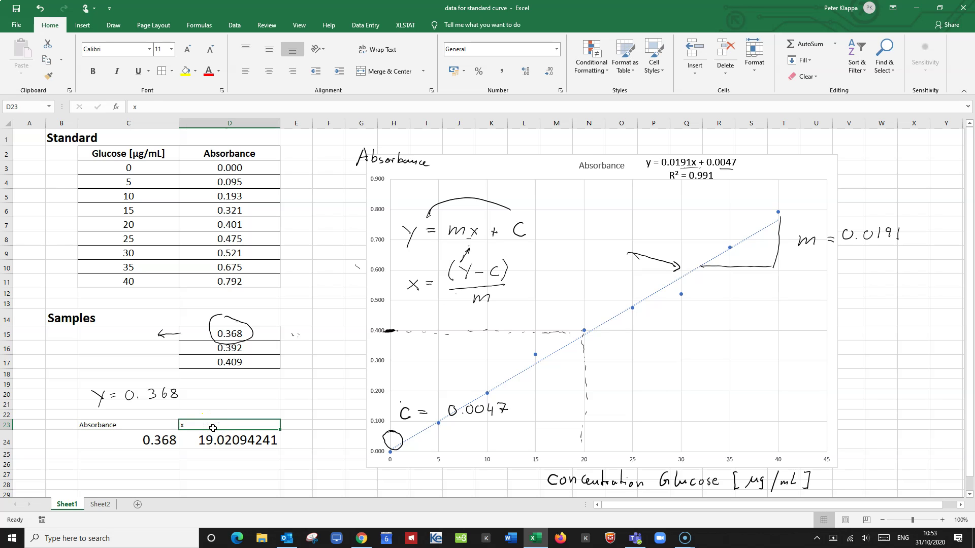
{"action": "left_click", "coordinate": [153, 107]}
{"action": "double_click", "coordinate": [131, 106]}
{"action": "type", "text": "Glucose concentration"}
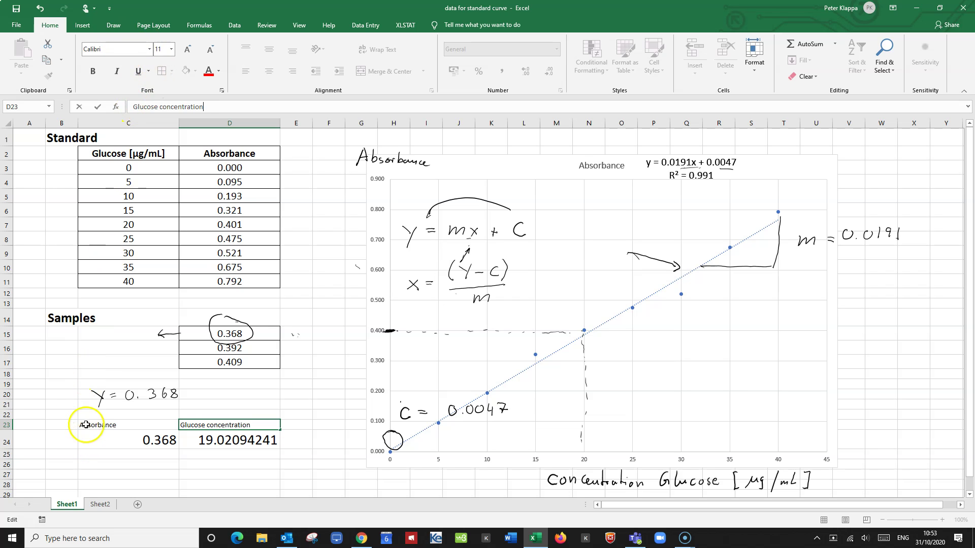
Set the font size of the headings in C23:D23 to 20.
{"action": "left_click_drag", "start_coordinate": [86, 425], "coordinate": [216, 427]}
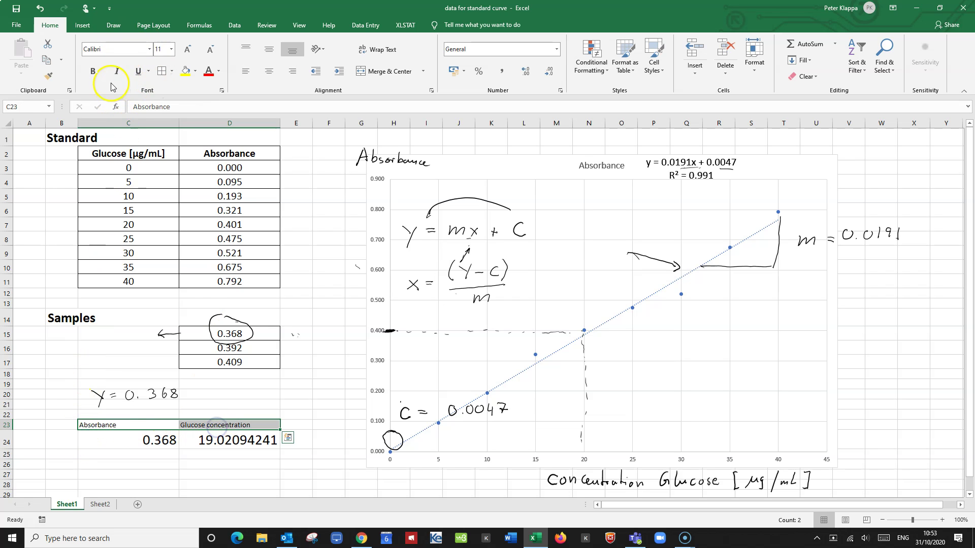
{"action": "left_click", "coordinate": [172, 49]}
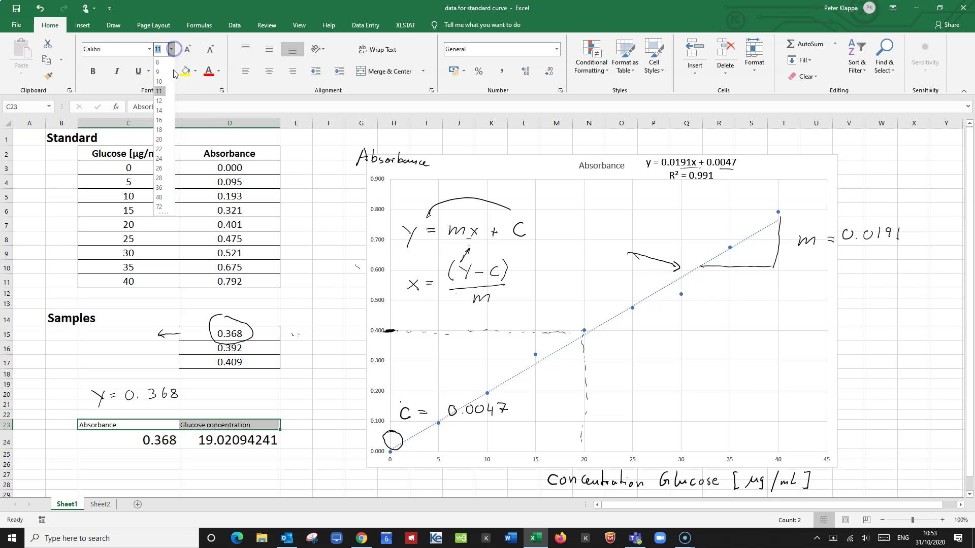
{"action": "left_click", "coordinate": [160, 141]}
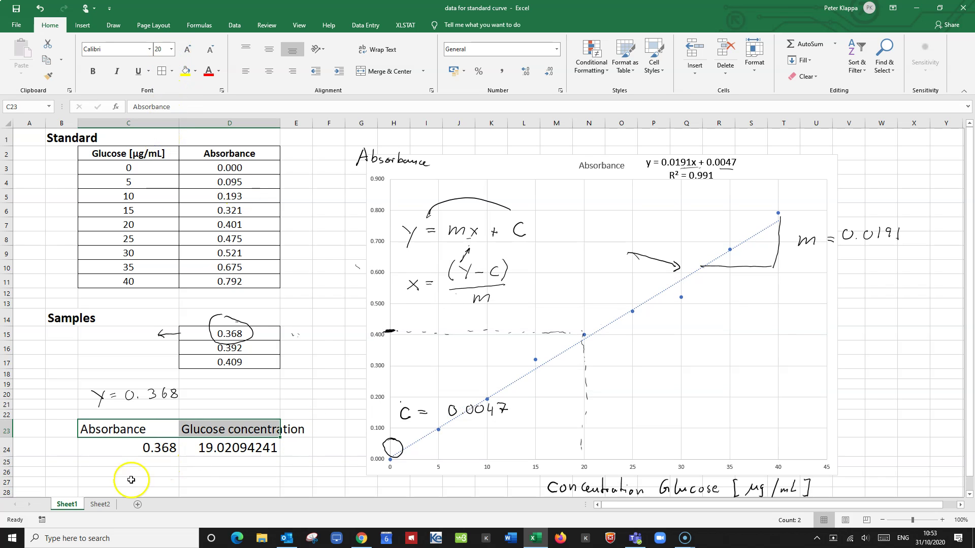
{"action": "left_click", "coordinate": [134, 463]}
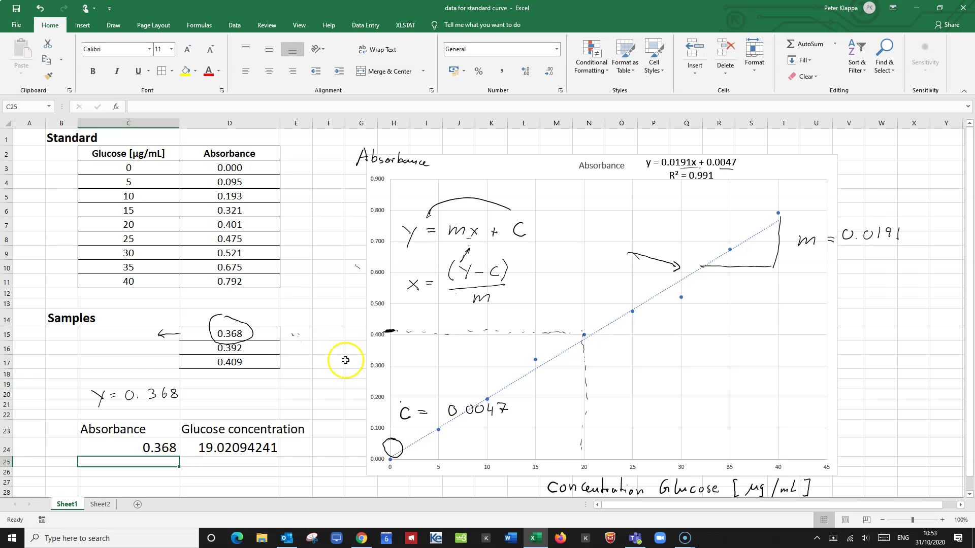
Enter the remaining sample absorbances, 0.392 in C25 and 0.409 in C26.
{"action": "scroll", "coordinate": [342, 359], "scroll_direction": "down", "scroll_amount": 2}
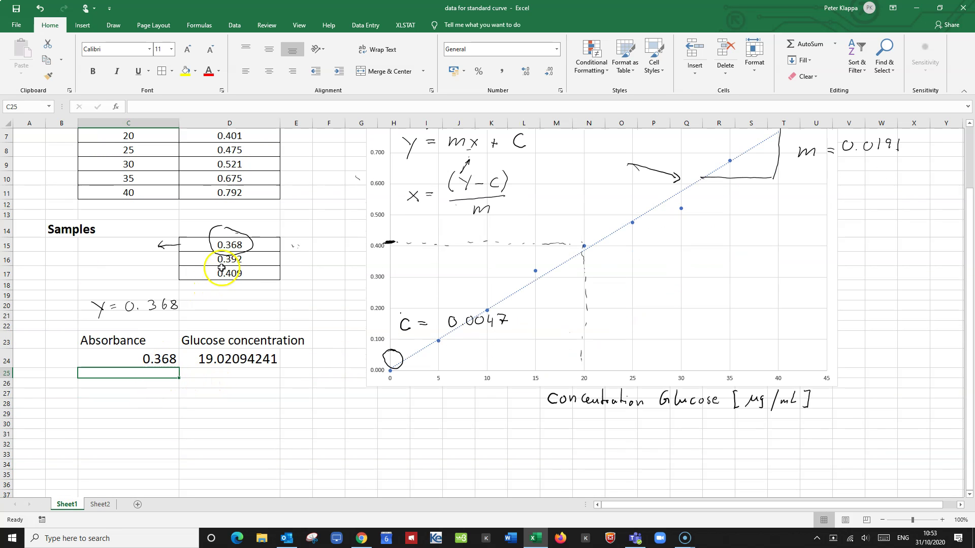
{"action": "left_click", "coordinate": [148, 372]}
{"action": "type", "text": "0"}
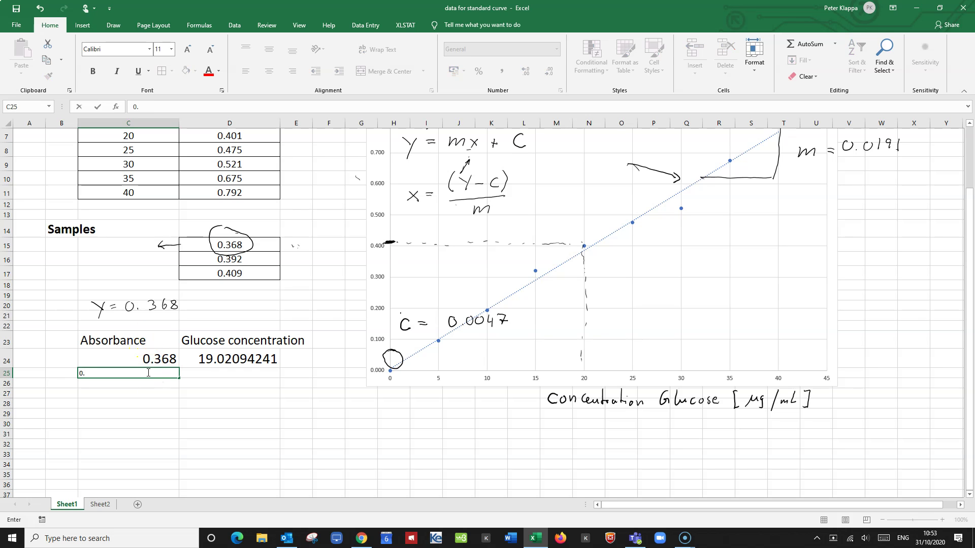
{"action": "type", "text": ".392"}
{"action": "left_click", "coordinate": [140, 387]}
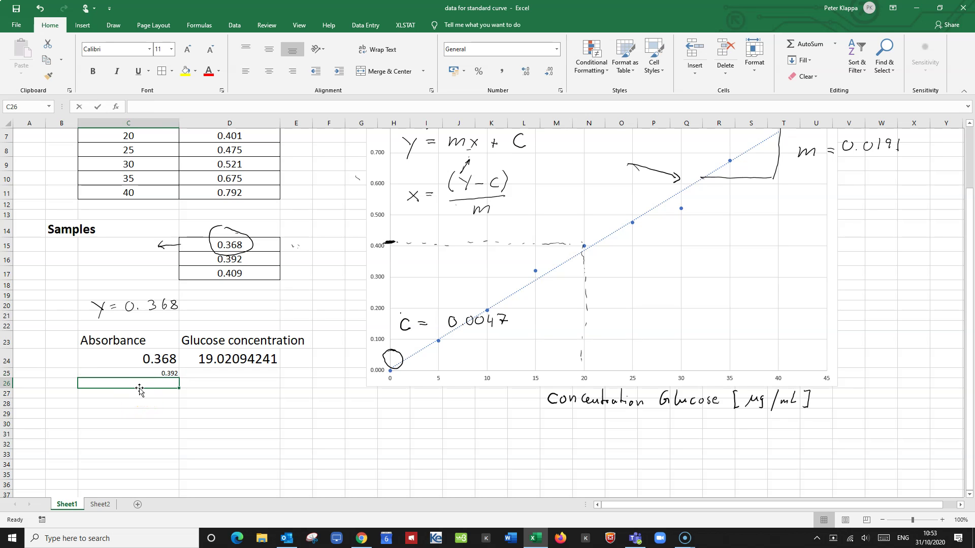
{"action": "type", "text": "0.409"}
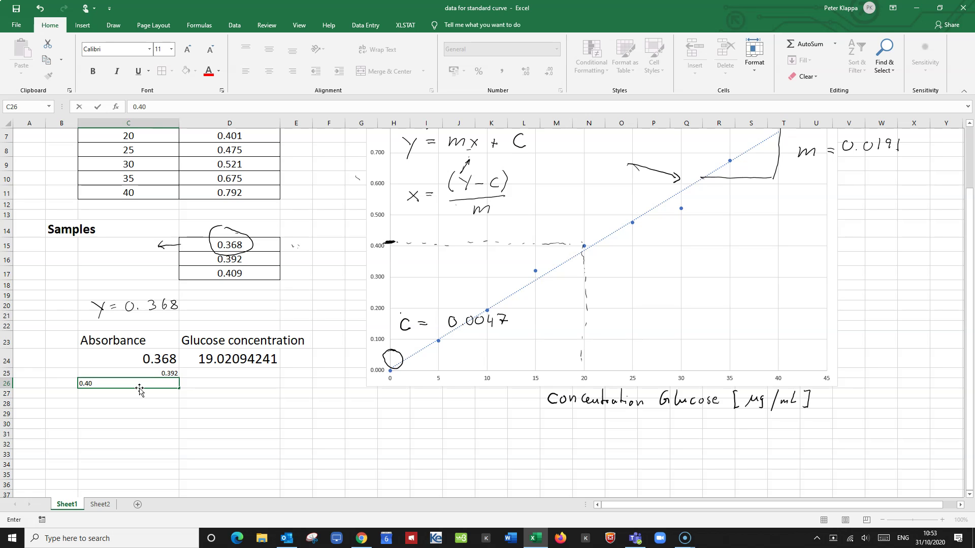
Calculate the second sample's glucose concentration in D25 with the formula =(C25-0.0047)/0.0191.
{"action": "left_click", "coordinate": [205, 374]}
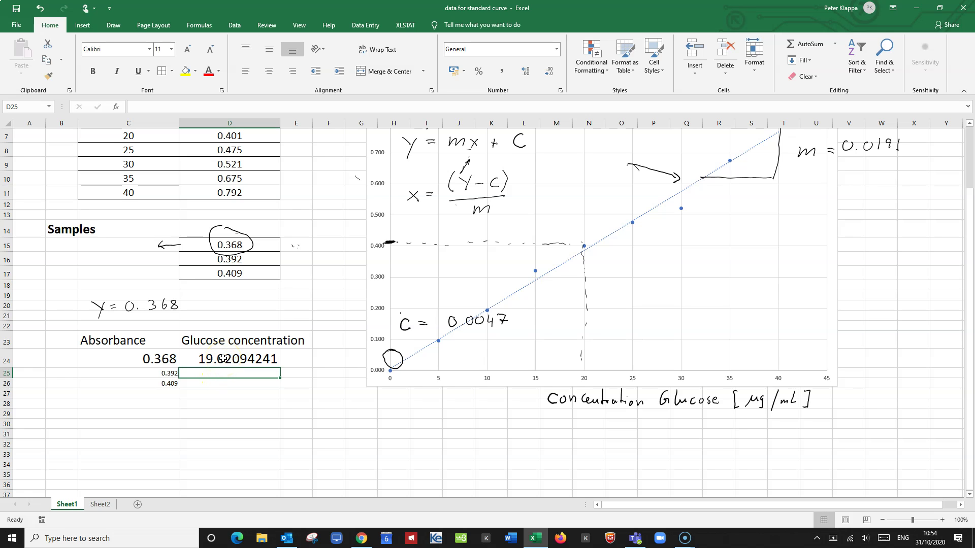
{"action": "double_click", "coordinate": [213, 375]}
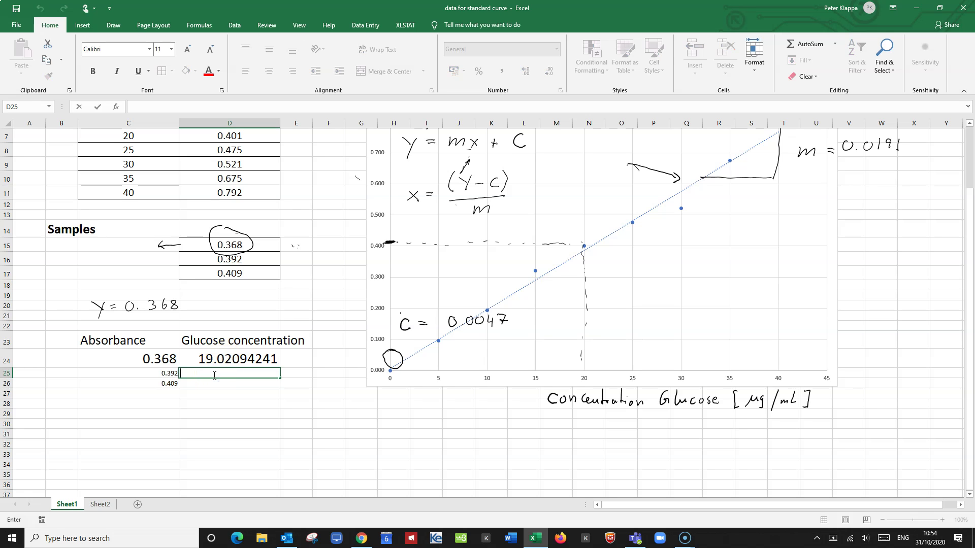
{"action": "type", "text": "="}
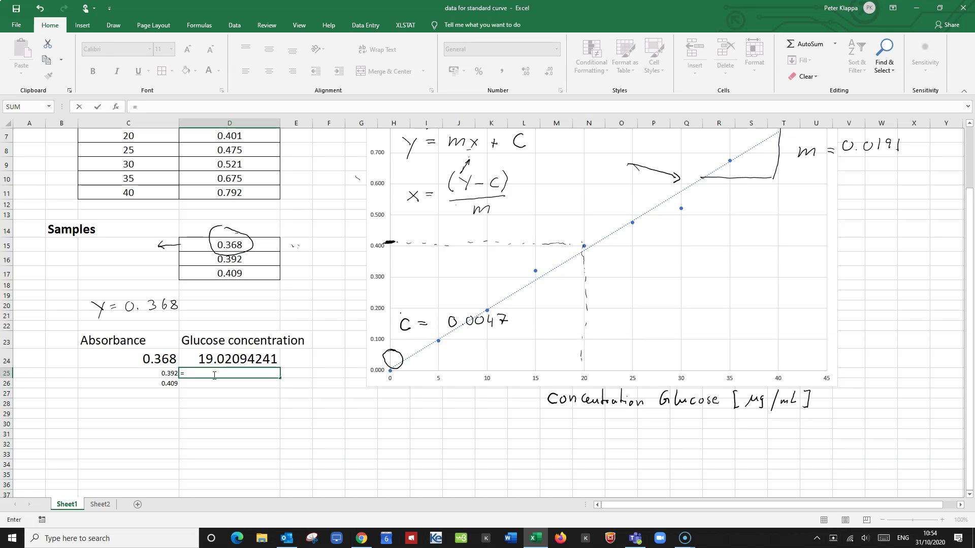
{"action": "type", "text": "("}
{"action": "left_click", "coordinate": [166, 373]}
{"action": "type", "text": "-0.0047)/0.0191"}
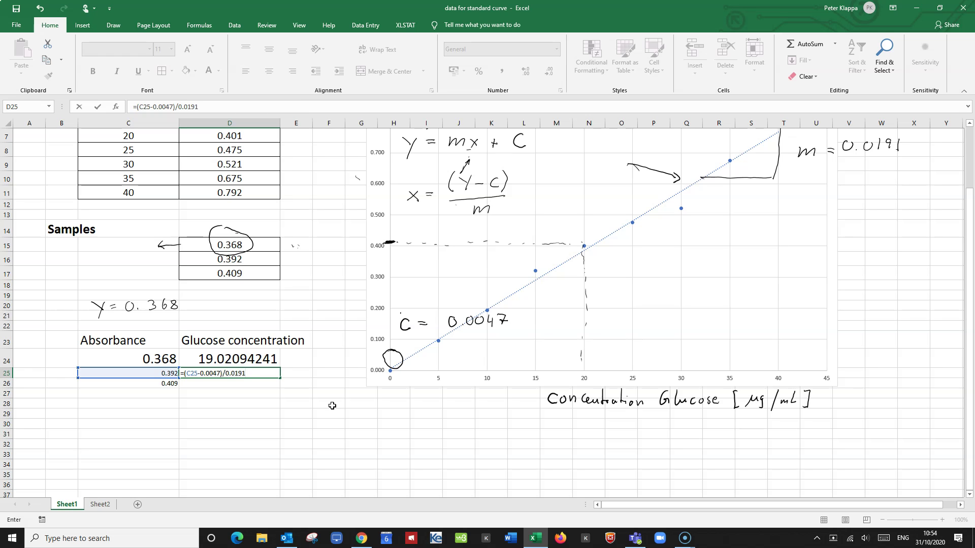
{"action": "key", "text": "Return"}
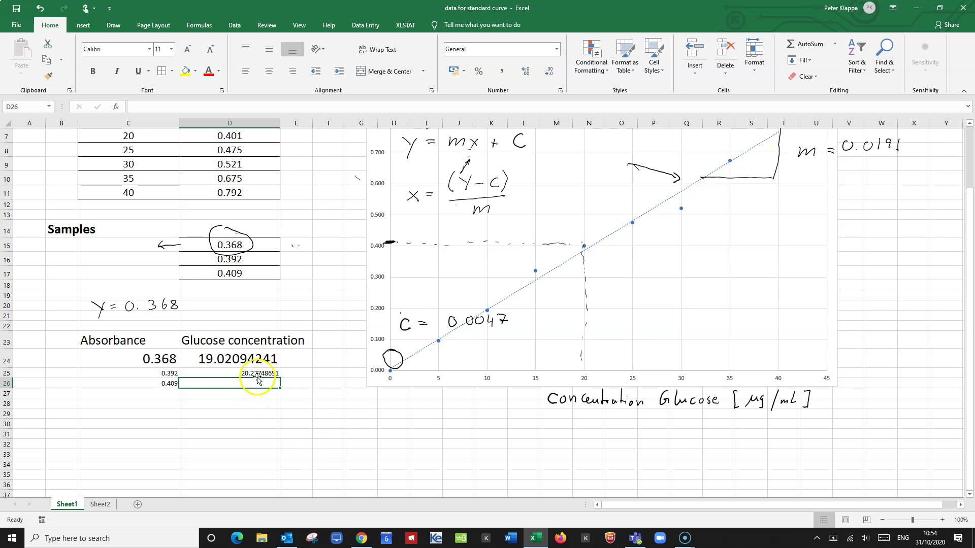
Set the font size of cells C25:D26 to 20.
{"action": "left_click_drag", "start_coordinate": [160, 373], "coordinate": [257, 384]}
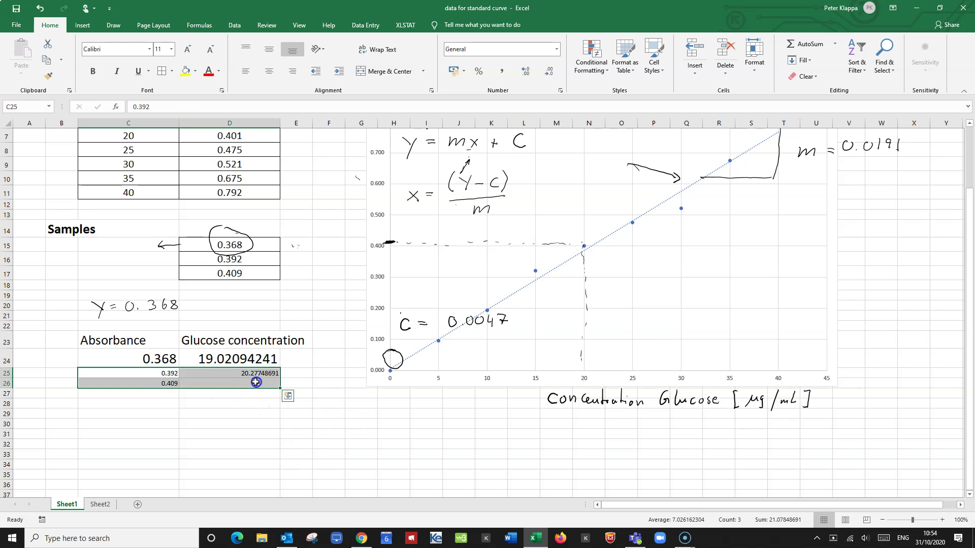
{"action": "left_click", "coordinate": [173, 49]}
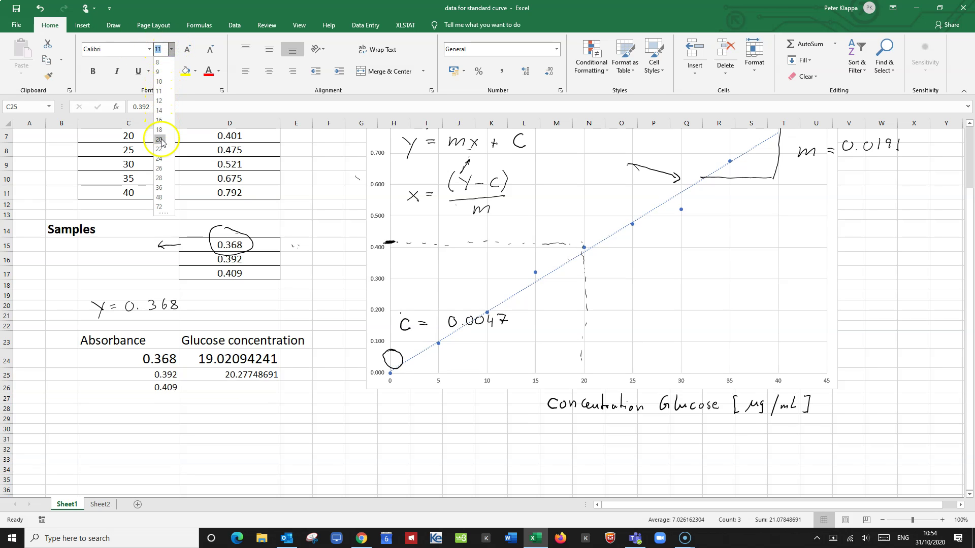
{"action": "left_click", "coordinate": [161, 139]}
Calculate the third sample's glucose concentration in D26 with the formula =(0.409 - 0.0047)/0.0191.
{"action": "left_click", "coordinate": [243, 397]}
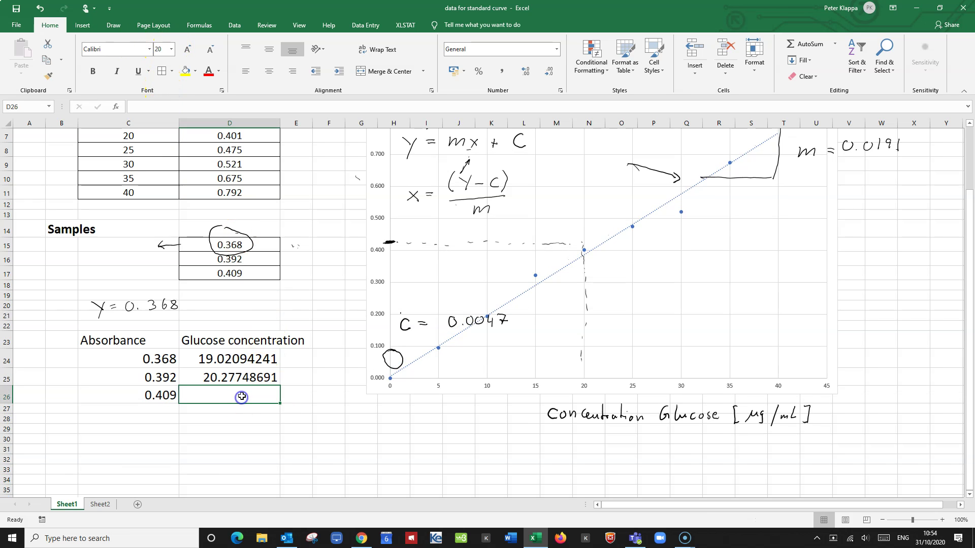
{"action": "type", "text": "="}
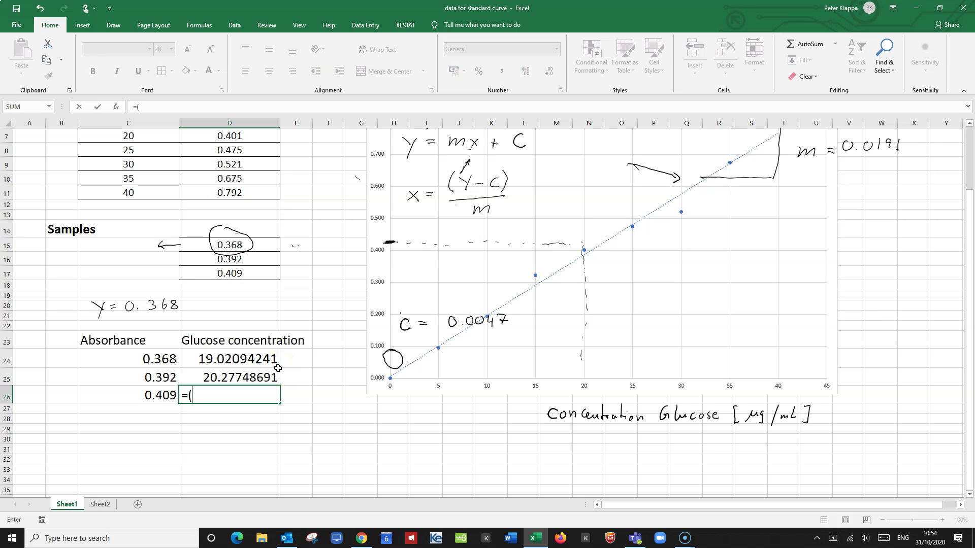
{"action": "type", "text": "(0.409 - 0.0047)/0.0191"}
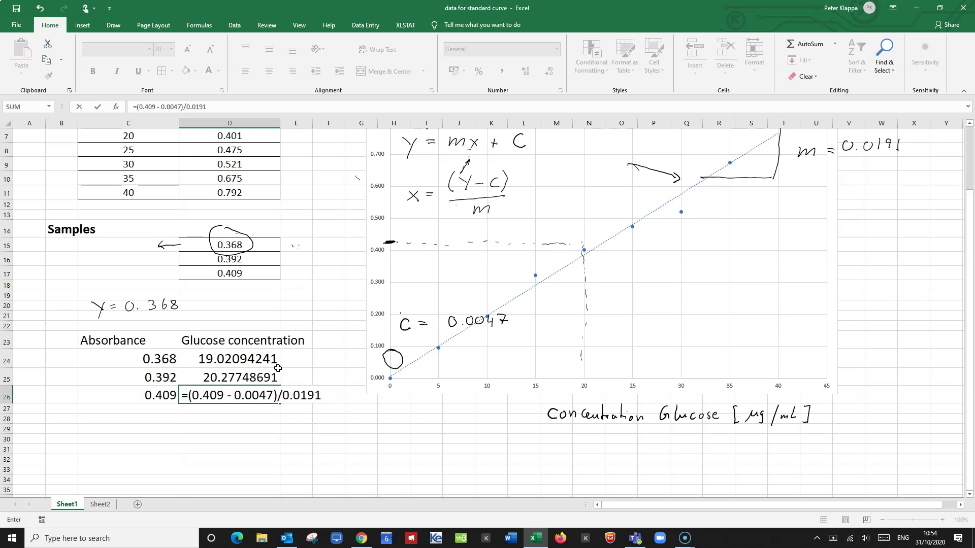
{"action": "key", "text": "Return"}
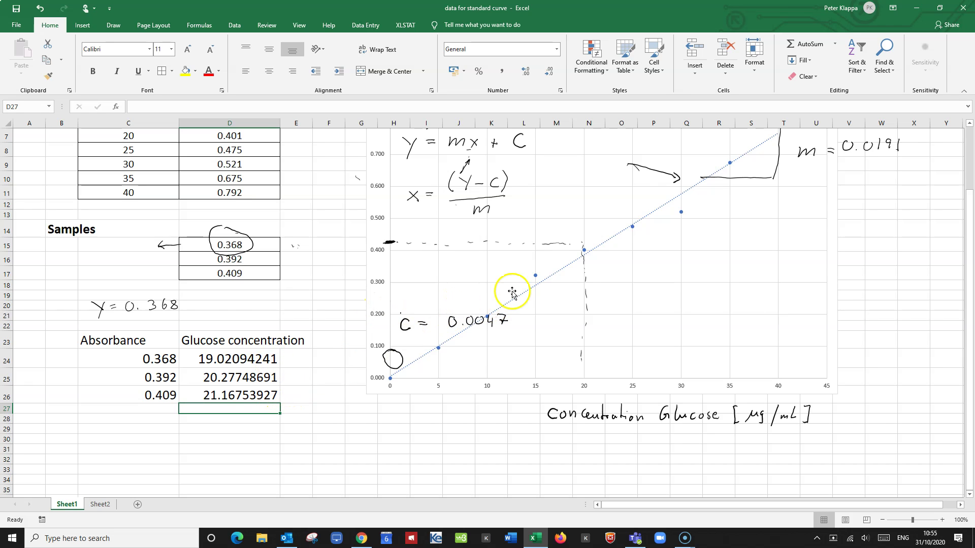
Enter the label "mean" in C30 below the table of calculated glucose concentrations.
{"action": "scroll", "coordinate": [623, 254], "scroll_direction": "up", "scroll_amount": 2}
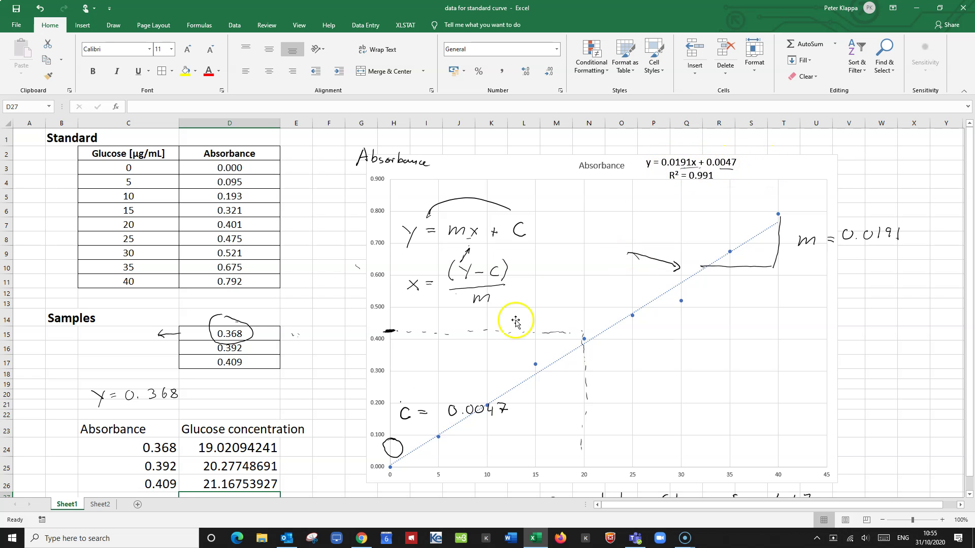
{"action": "scroll", "coordinate": [403, 401], "scroll_direction": "down", "scroll_amount": 2}
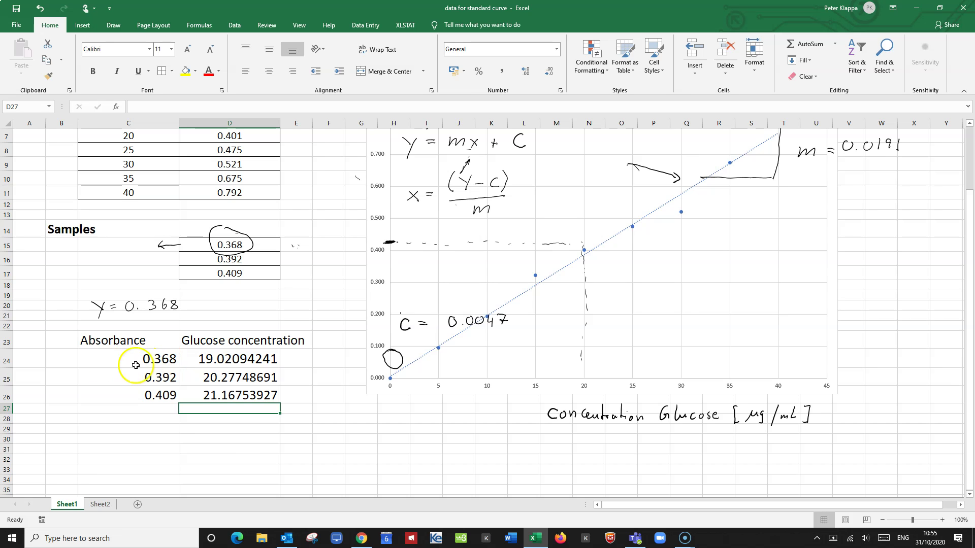
{"action": "scroll", "coordinate": [232, 461], "scroll_direction": "down", "scroll_amount": 2}
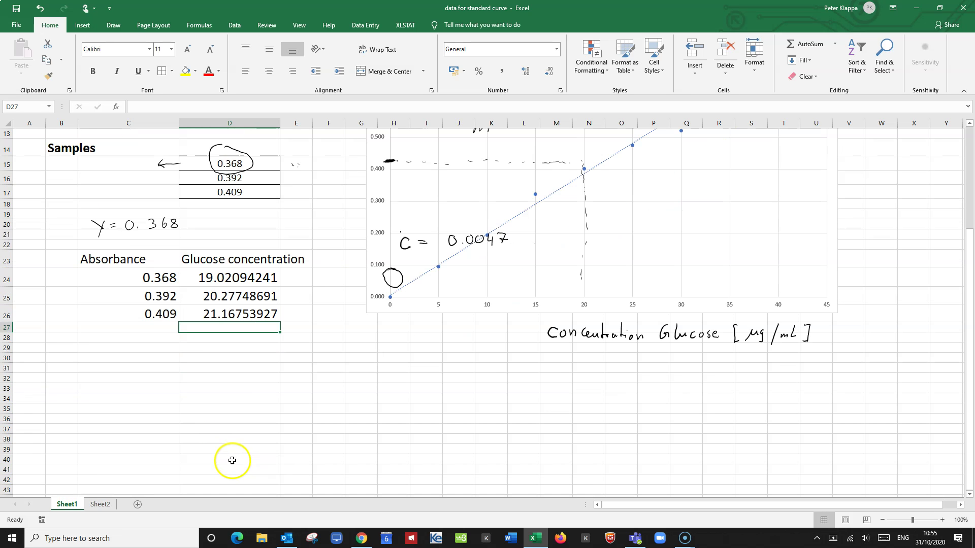
{"action": "left_click", "coordinate": [207, 362]}
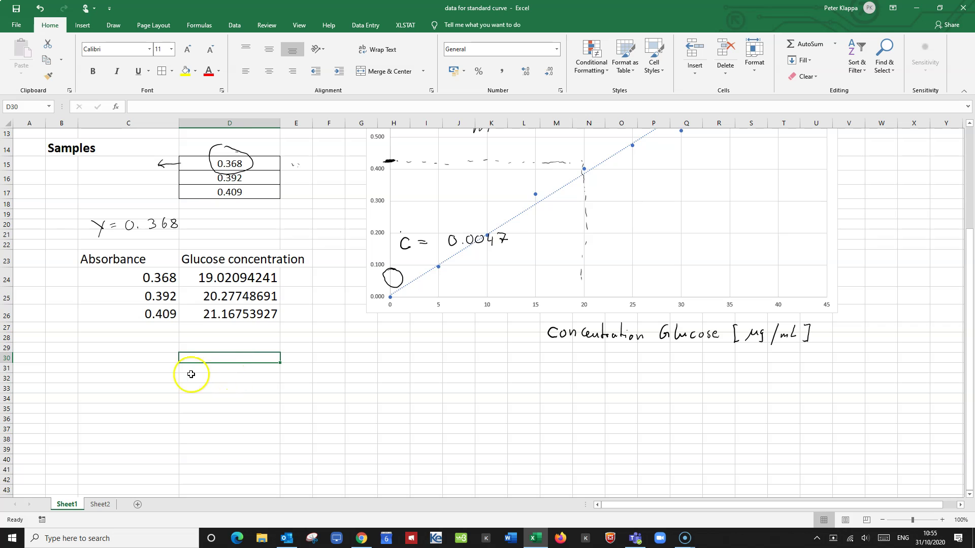
{"action": "left_click", "coordinate": [162, 362]}
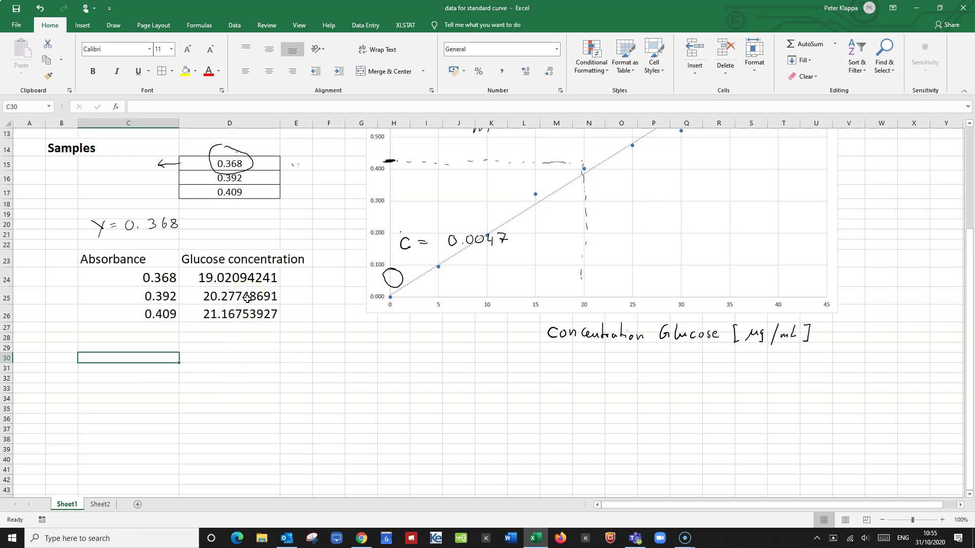
{"action": "type", "text": "mean"}
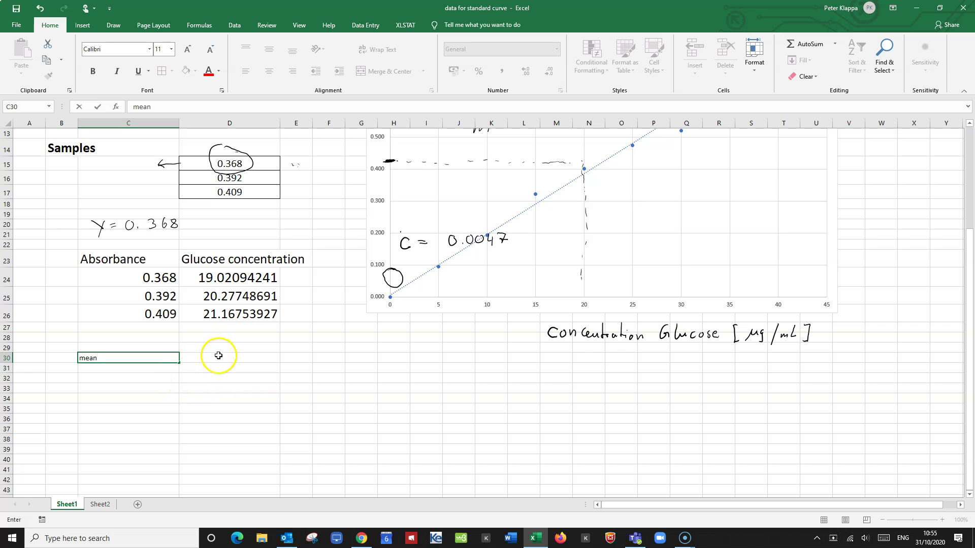
Set the font size of cells C30:D33 to 20.
{"action": "left_click", "coordinate": [225, 387], "text": "shift"}
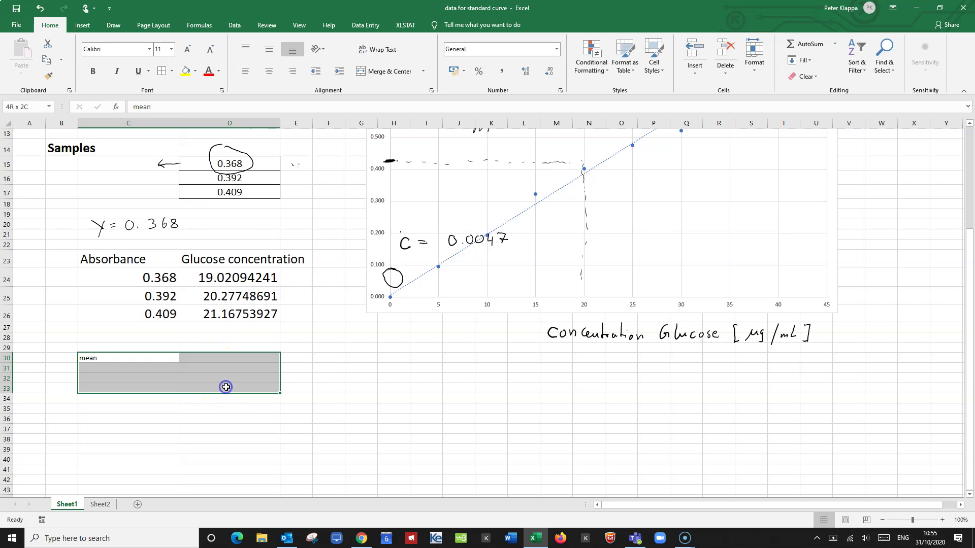
{"action": "left_click", "coordinate": [172, 50]}
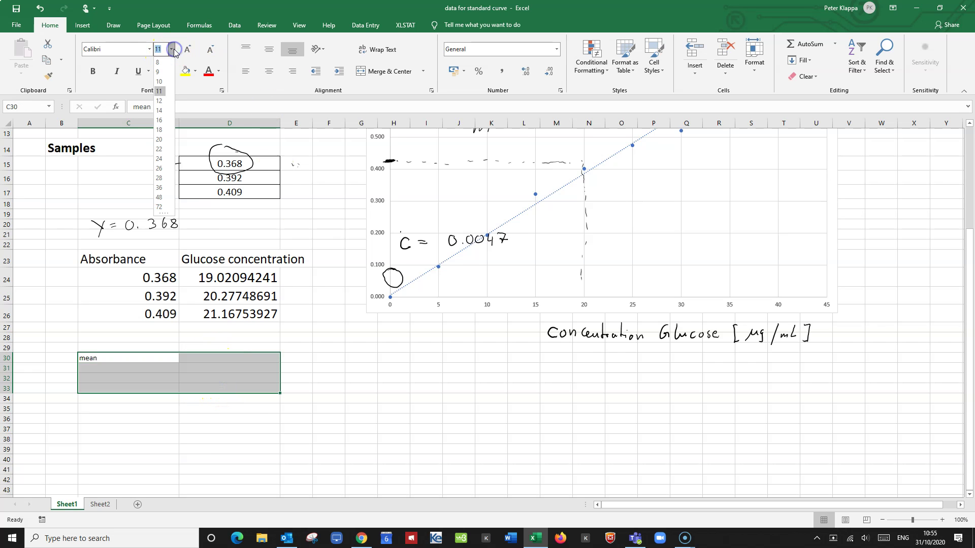
{"action": "left_click", "coordinate": [159, 139]}
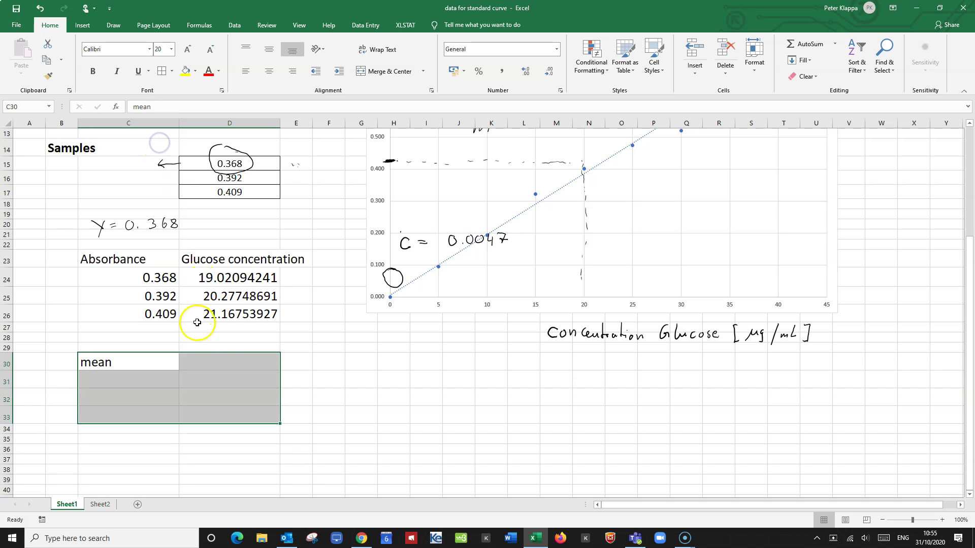
Calculate the mean glucose concentration in D30 with the formula =AVERAGE(D24:D26).
{"action": "left_click", "coordinate": [218, 365]}
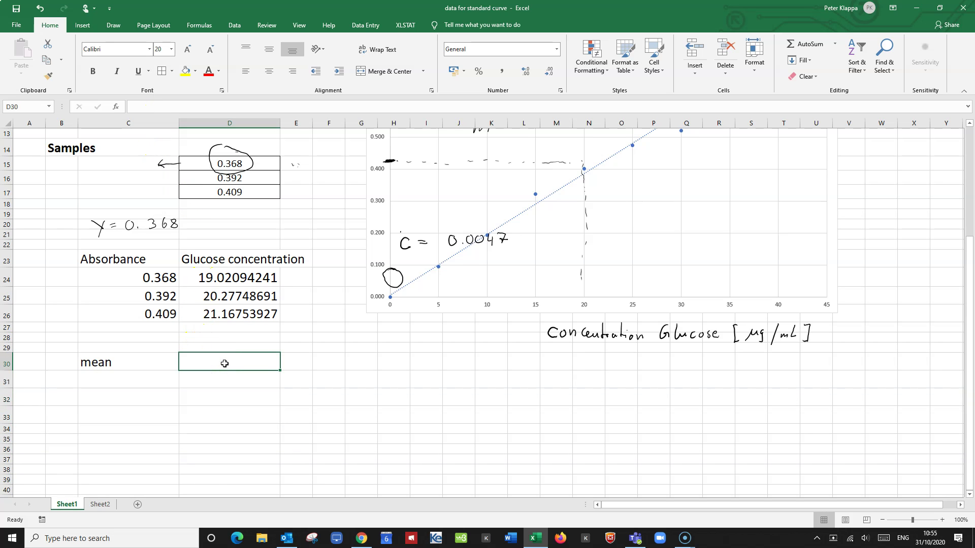
{"action": "type", "text": "=a"}
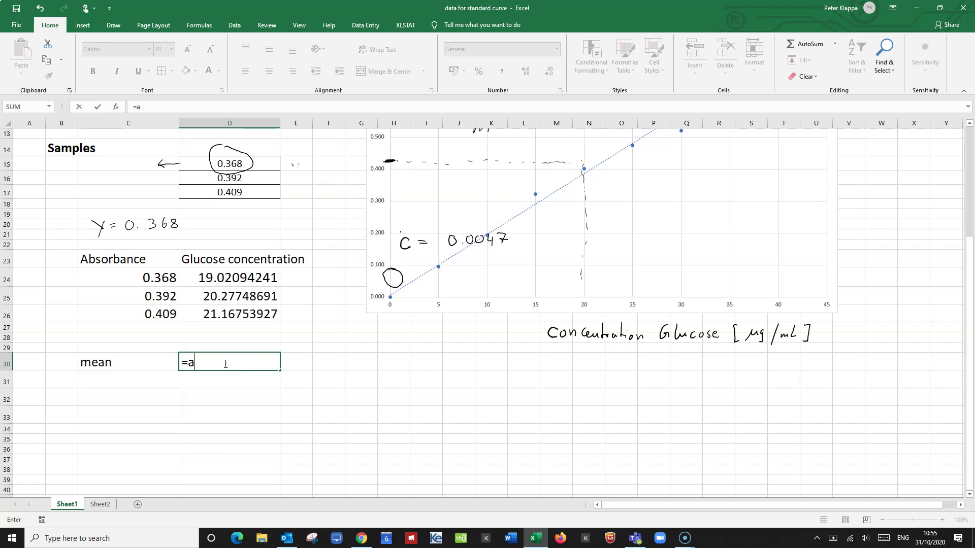
{"action": "type", "text": "ver"}
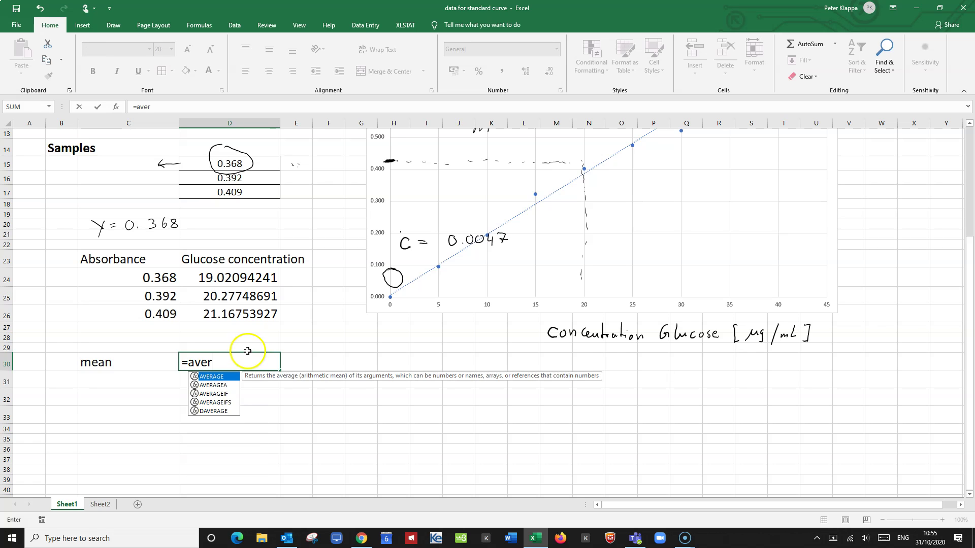
{"action": "double_click", "coordinate": [223, 379]}
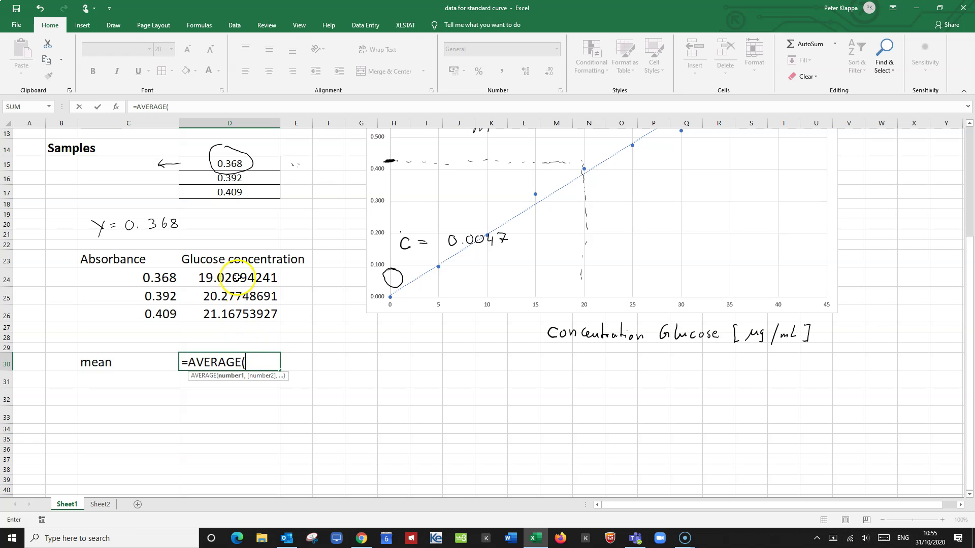
{"action": "left_click_drag", "start_coordinate": [237, 279], "coordinate": [233, 310]}
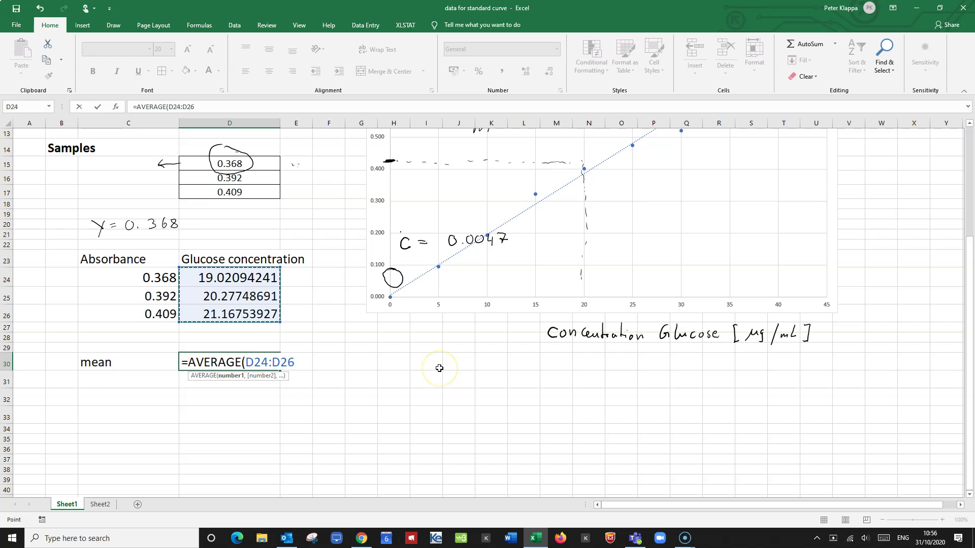
{"action": "type", "text": ")"}
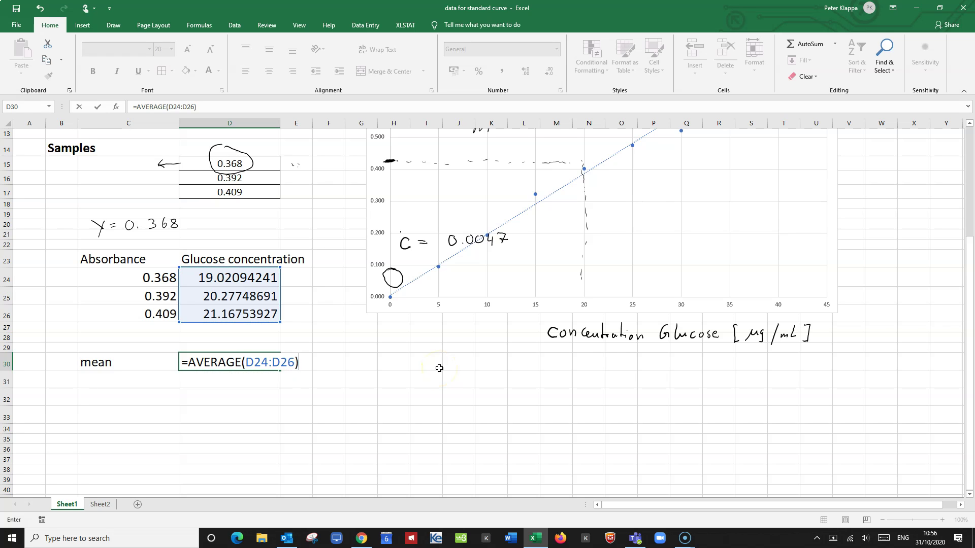
{"action": "key", "text": "Return"}
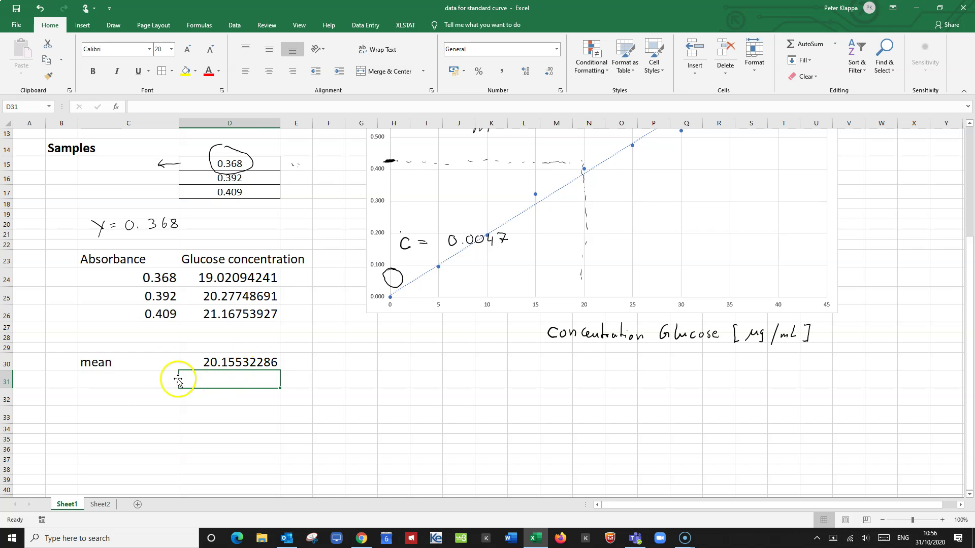
Enter the label "Sample stdev" in C31 below the mean label.
{"action": "left_click", "coordinate": [120, 383]}
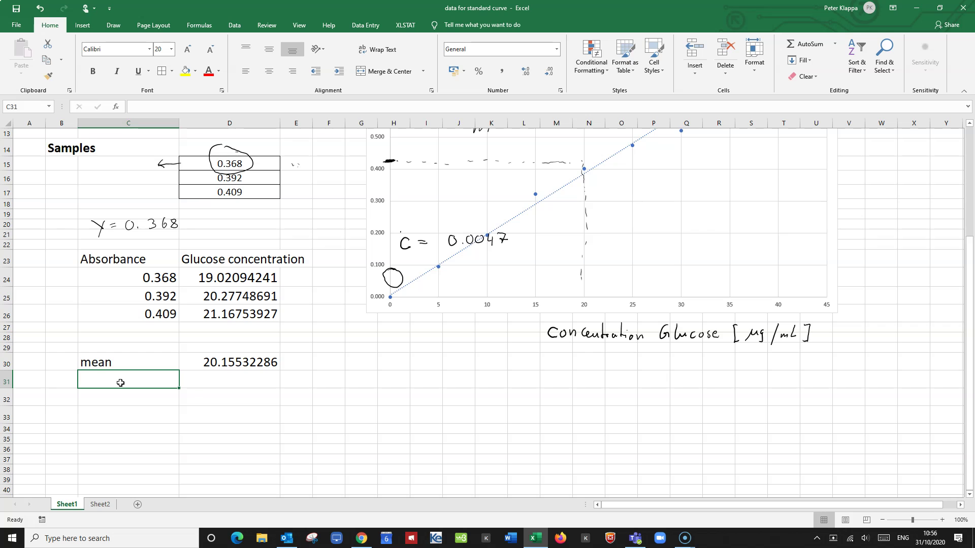
{"action": "type", "text": "Sample st"}
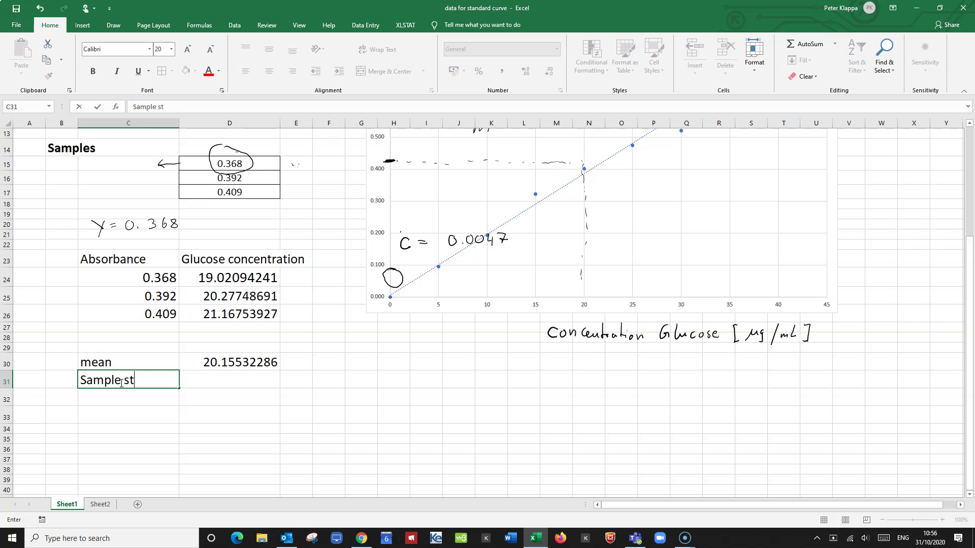
{"action": "type", "text": "dev"}
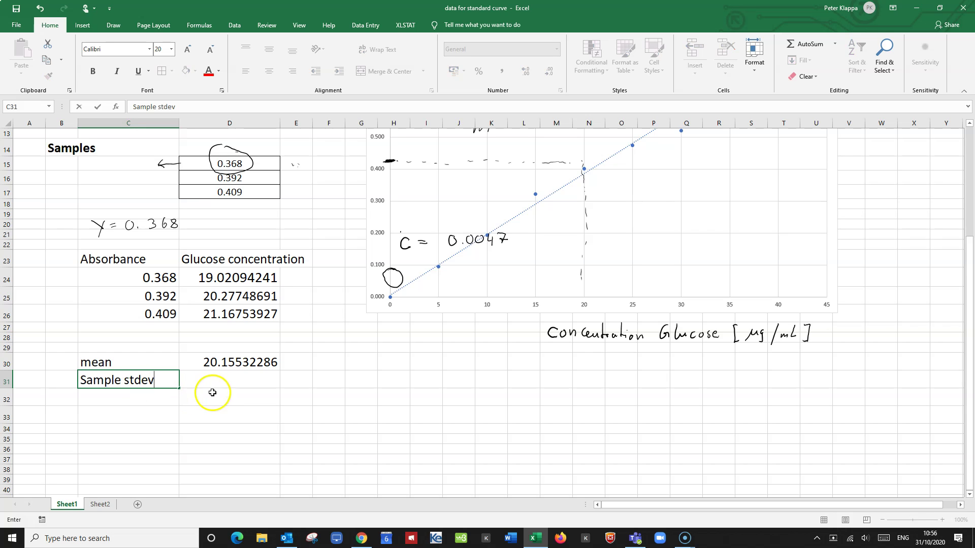
Calculate the sample standard deviation of the glucose concentrations in D31 with the formula =STDEV.S(D24:D26).
{"action": "left_click", "coordinate": [230, 379]}
{"action": "type", "text": "="}
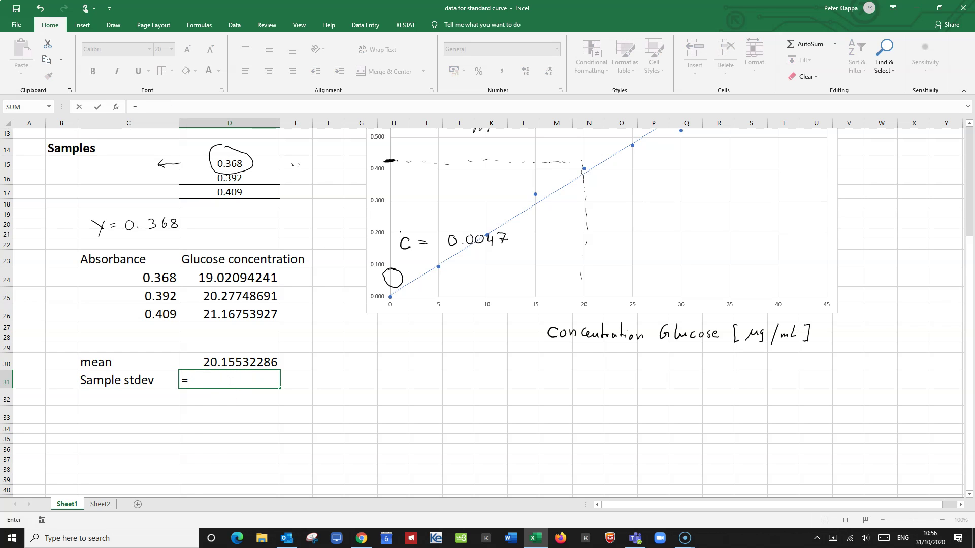
{"action": "type", "text": "stde"}
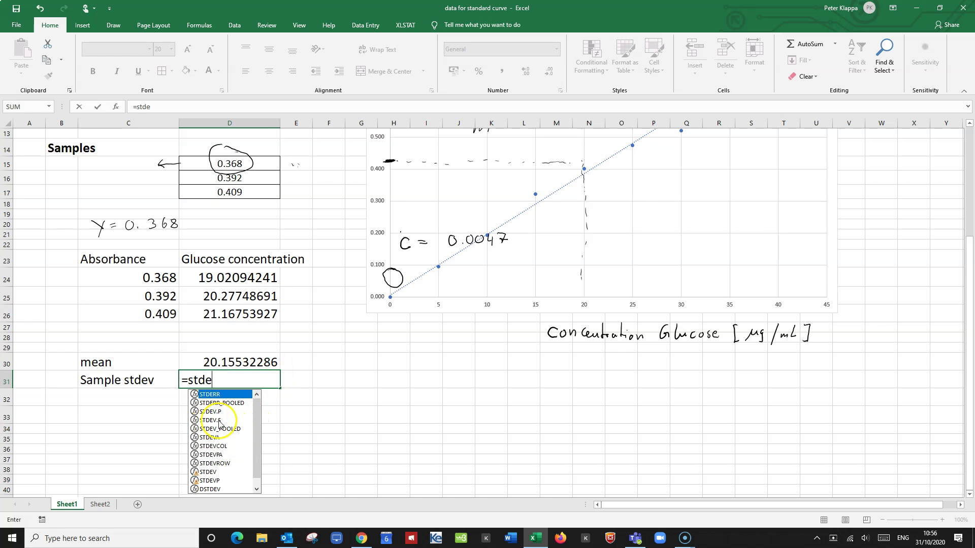
{"action": "left_click", "coordinate": [216, 421]}
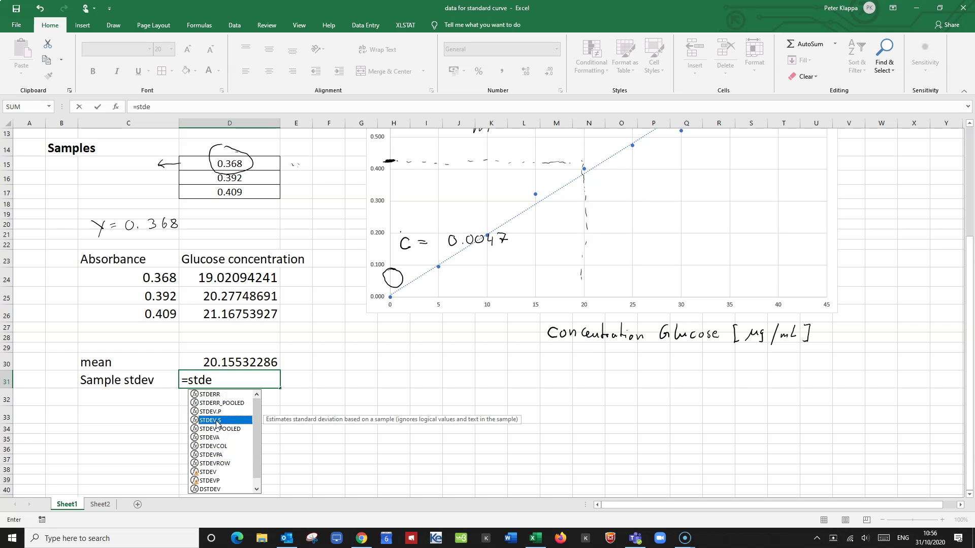
{"action": "double_click", "coordinate": [217, 421]}
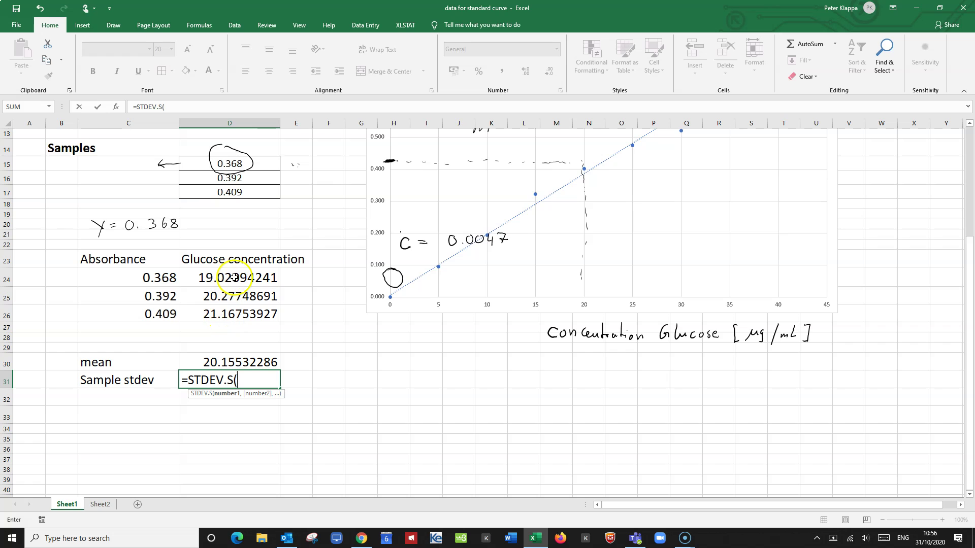
{"action": "left_click_drag", "start_coordinate": [228, 281], "coordinate": [230, 307]}
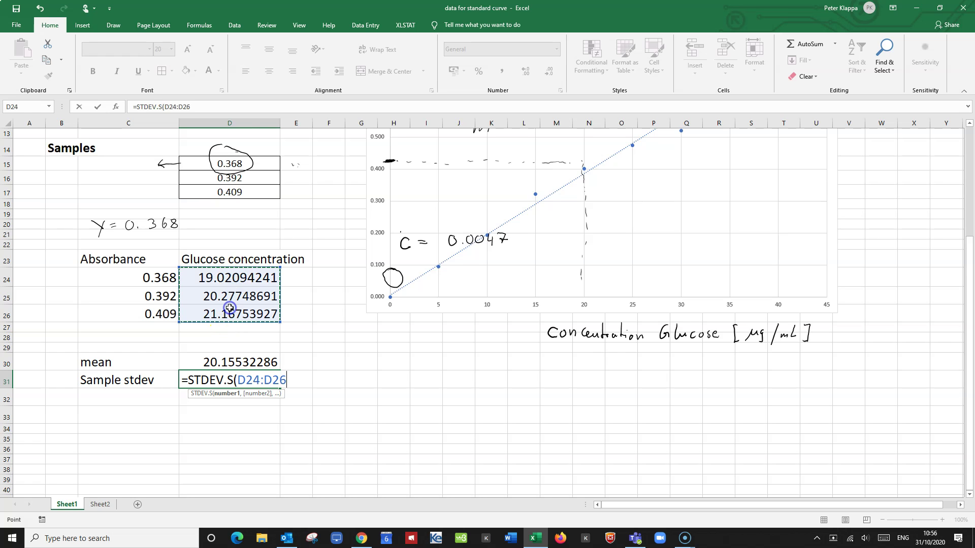
{"action": "type", "text": ")"}
{"action": "key", "text": "Return"}
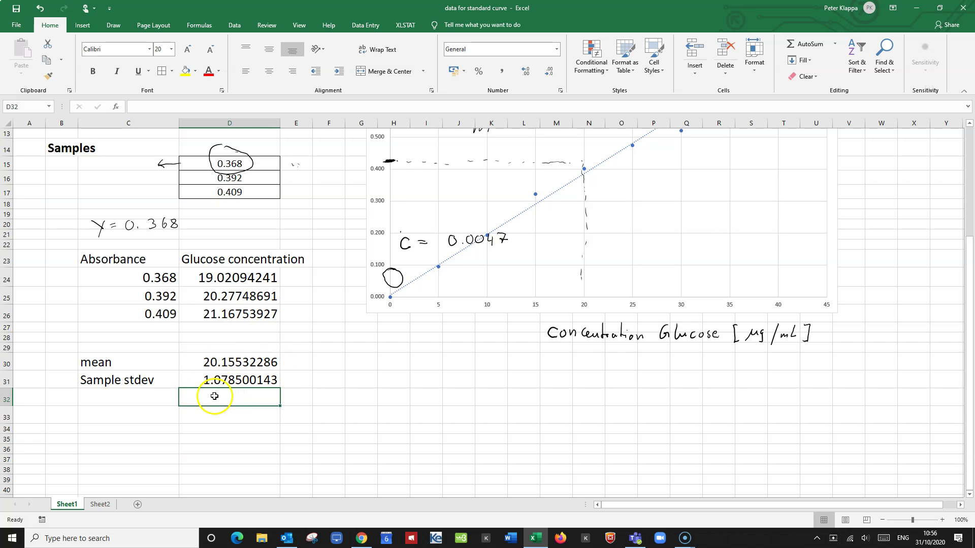
Enter the label "Standard Error" in C32 below the sample standard deviation label.
{"action": "left_click", "coordinate": [121, 402]}
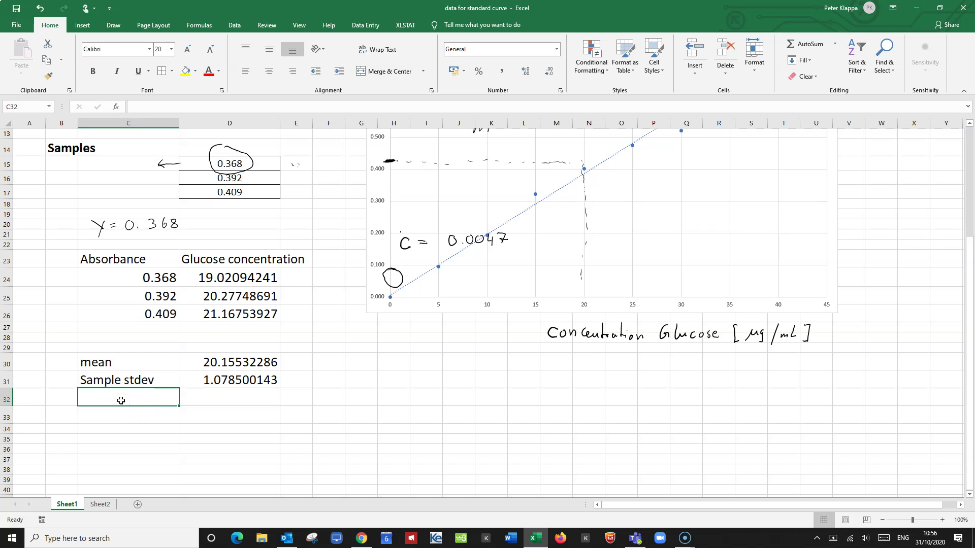
{"action": "type", "text": "ST"}
{"action": "key", "text": "BackSpace"}
{"action": "type", "text": "tand"}
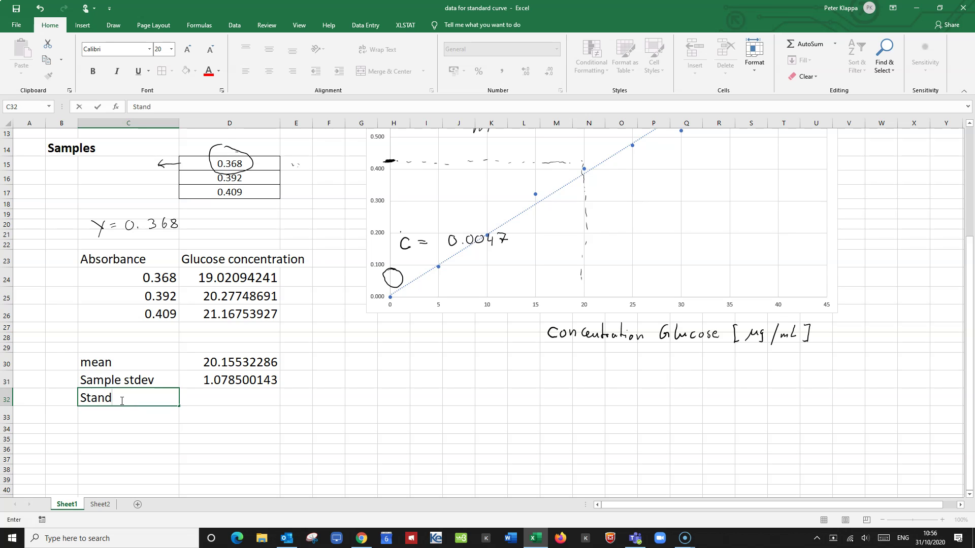
{"action": "type", "text": "ard Error"}
Calculate the standard error in D32 with the formula =D31/sqrt(3).
{"action": "left_click", "coordinate": [244, 400]}
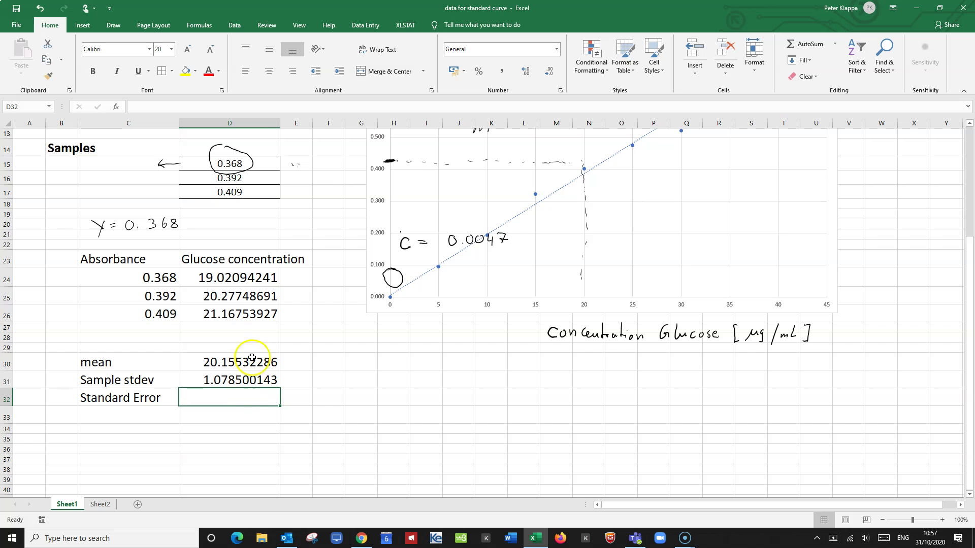
{"action": "left_click", "coordinate": [248, 396]}
{"action": "type", "text": "="}
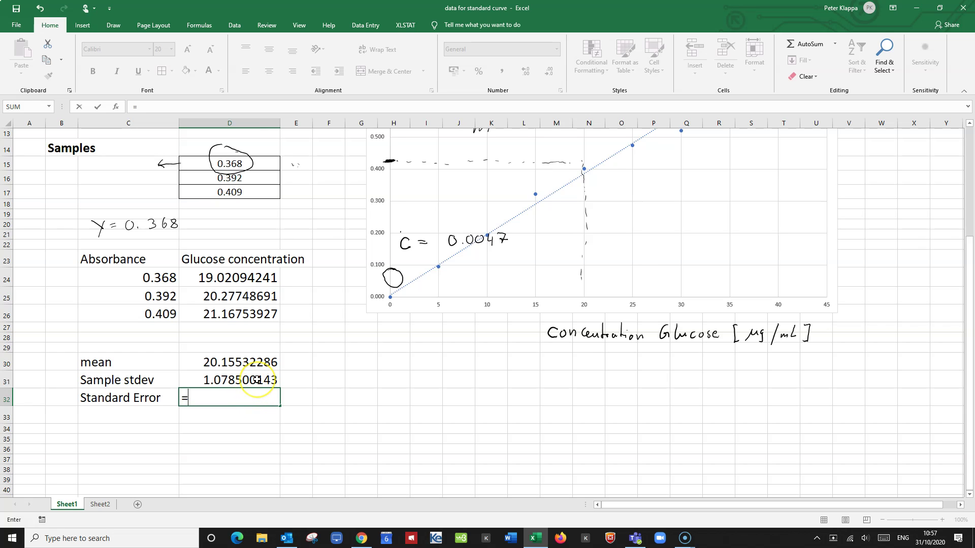
{"action": "left_click", "coordinate": [257, 380]}
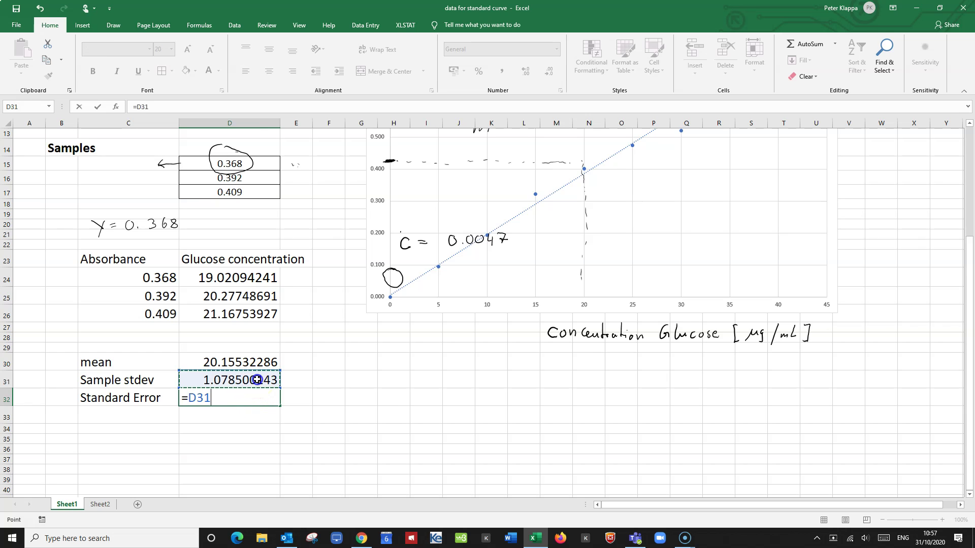
{"action": "type", "text": "/sqrt("}
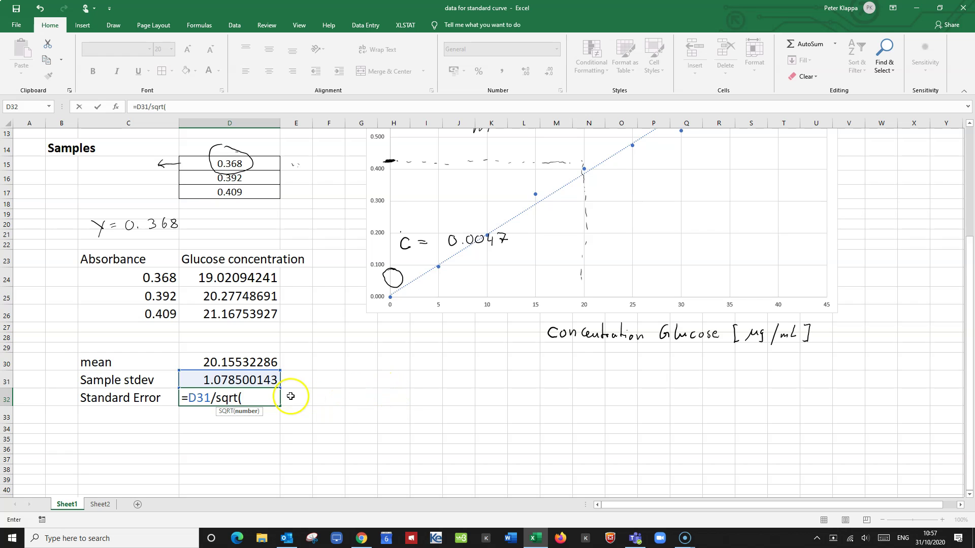
{"action": "type", "text": "3)"}
{"action": "key", "text": "Return"}
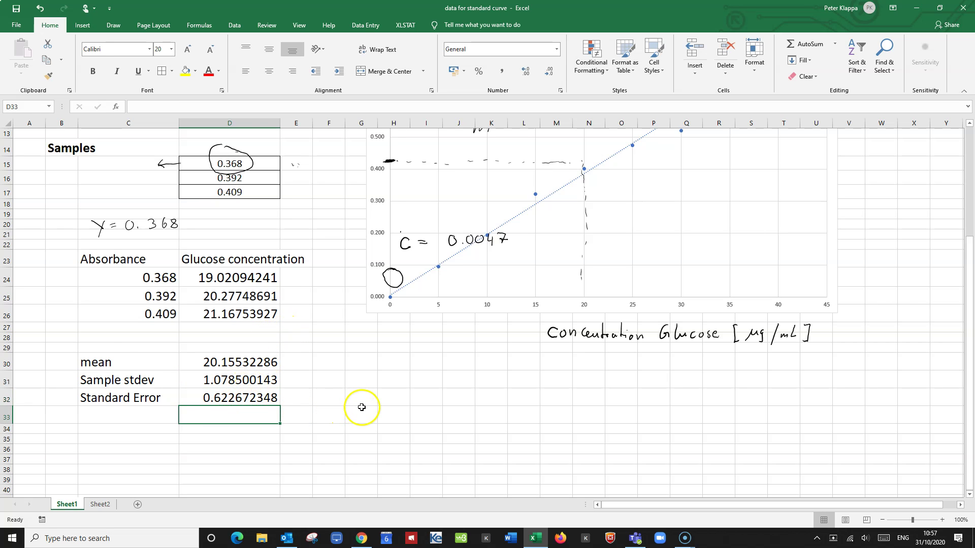
Enter the label "Report" in C36 and set its text to font size 20.
{"action": "scroll", "coordinate": [361, 407], "scroll_direction": "down", "scroll_amount": 2}
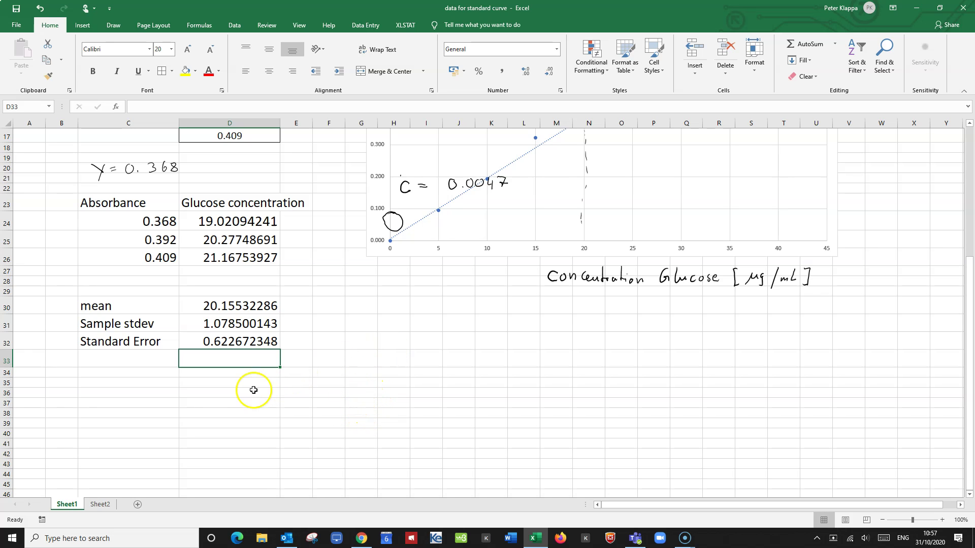
{"action": "left_click", "coordinate": [144, 394]}
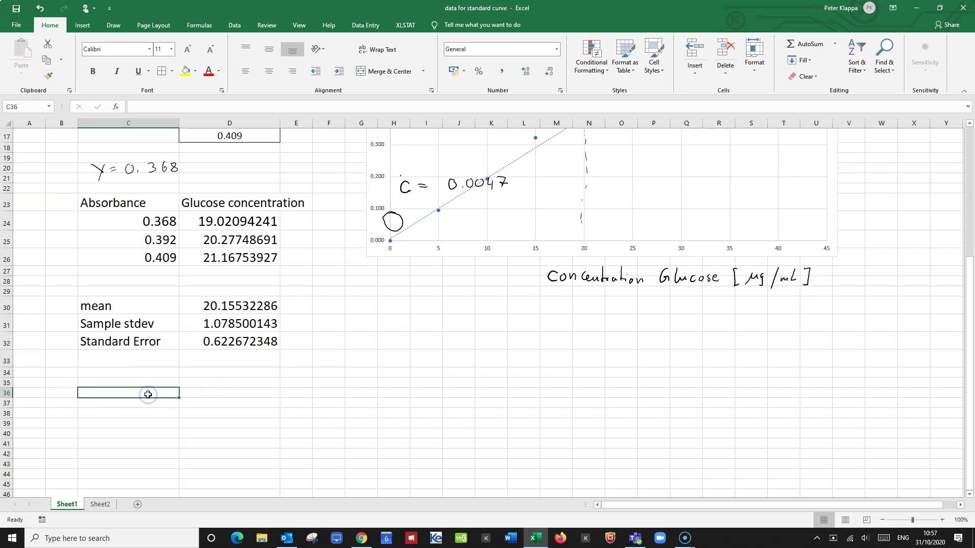
{"action": "type", "text": "Report"}
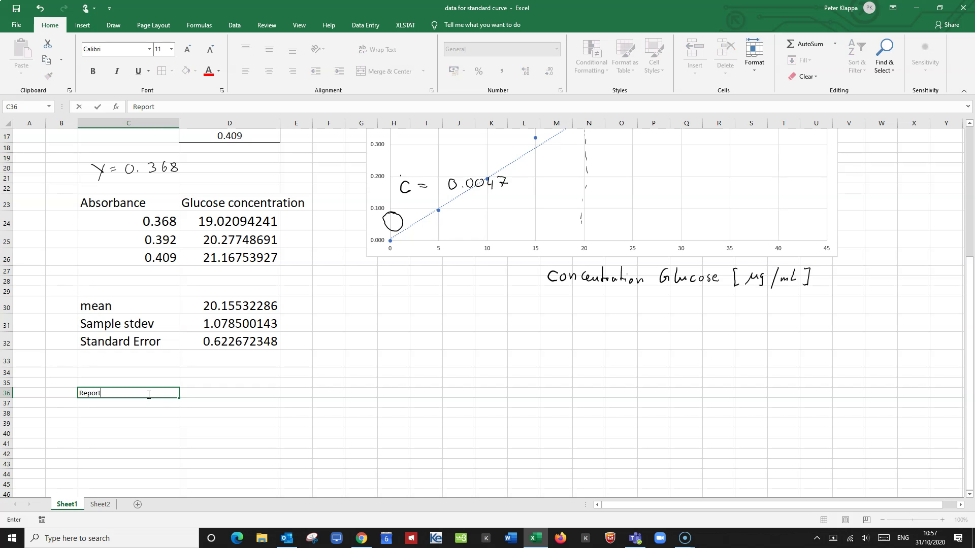
{"action": "left_click", "coordinate": [172, 49]}
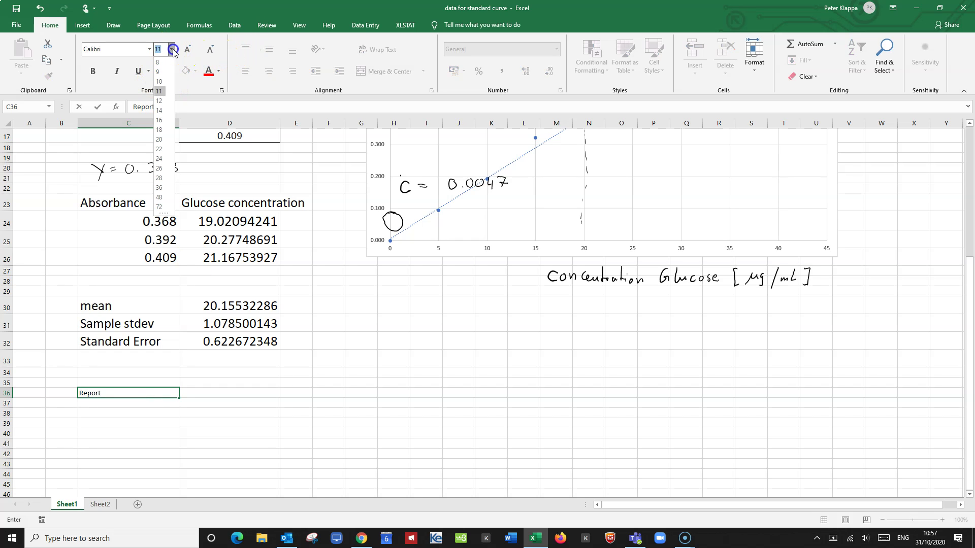
{"action": "left_click", "coordinate": [156, 137]}
{"action": "left_click_drag", "start_coordinate": [139, 393], "coordinate": [65, 393]}
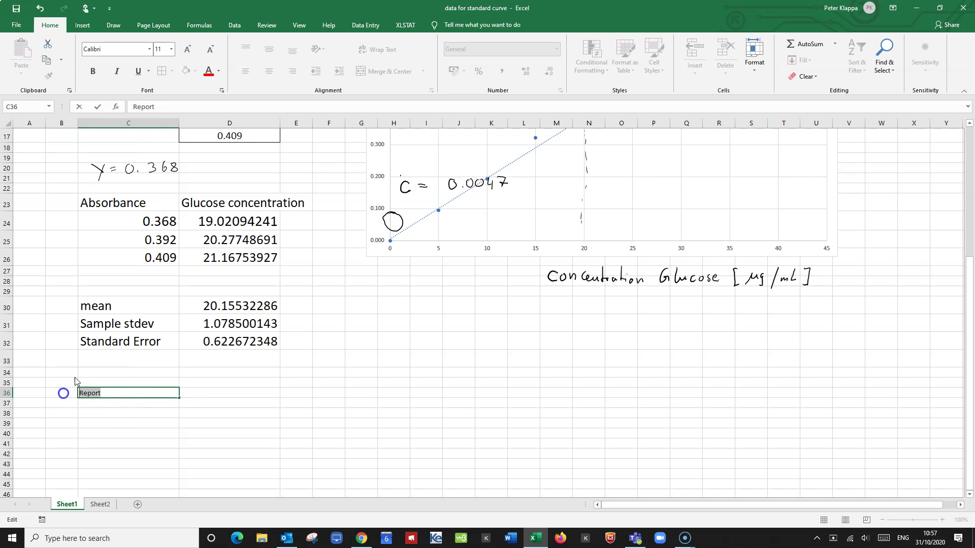
{"action": "left_click", "coordinate": [171, 51]}
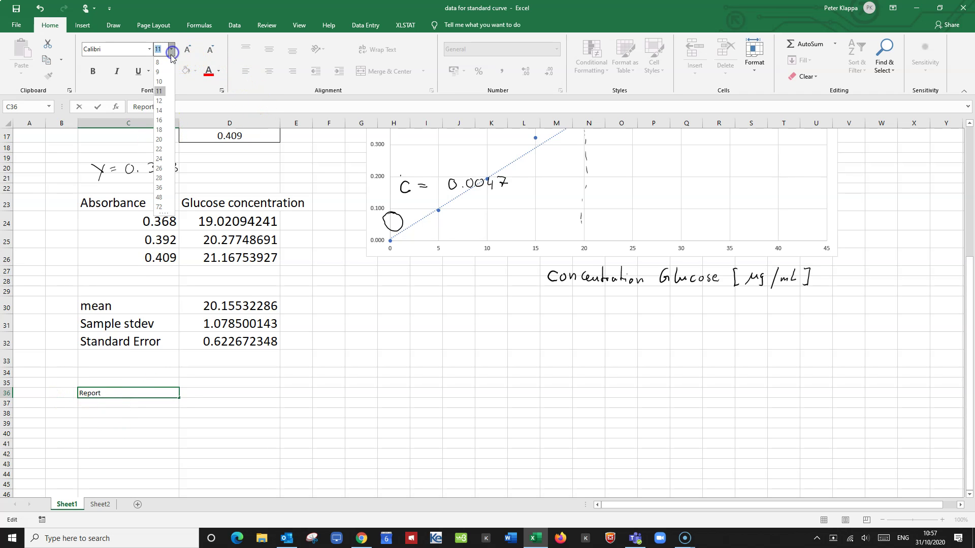
{"action": "left_click", "coordinate": [157, 139]}
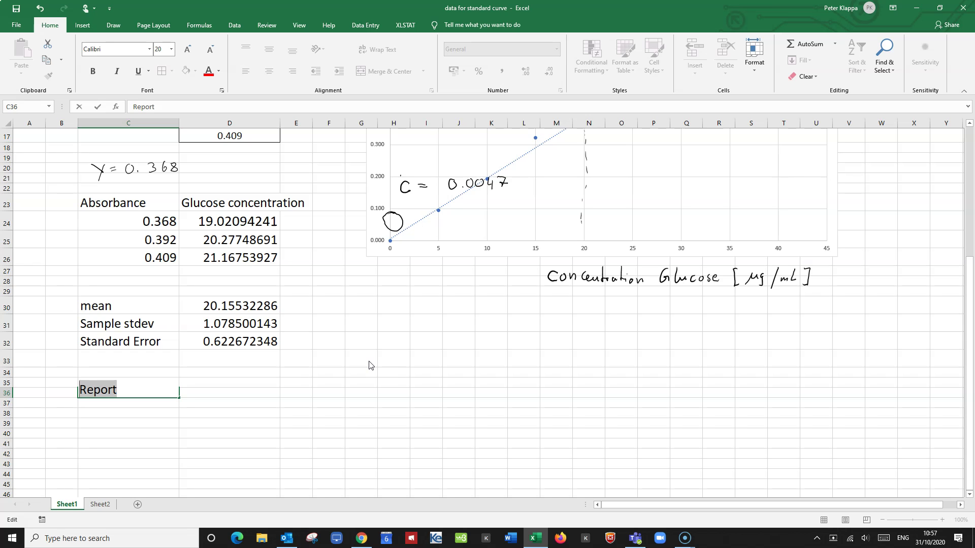
Handwrite the reporting expression "x̄ ± 2 × SE (95% coverage)" to the right of the summary statistics, below the chart.
{"action": "left_click_drag", "start_coordinate": [388, 319], "coordinate": [399, 328]}
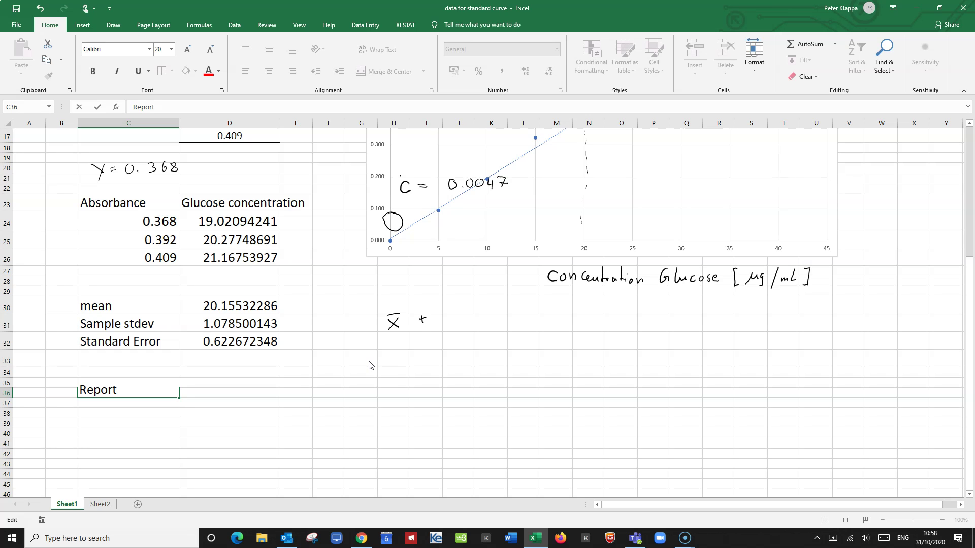
{"action": "mouse_move", "coordinate": [453, 319]}
{"action": "left_mouse_down"}
{"action": "mouse_move", "coordinate": [463, 334]}
{"action": "mouse_move", "coordinate": [563, 317]}
{"action": "mouse_move", "coordinate": [561, 336]}
{"action": "mouse_move", "coordinate": [580, 315]}
{"action": "mouse_move", "coordinate": [583, 330]}
{"action": "mouse_move", "coordinate": [608, 315]}
{"action": "mouse_move", "coordinate": [611, 330]}
{"action": "left_mouse_up"}
{"action": "left_click", "coordinate": [476, 325]}
{"action": "left_click_drag", "start_coordinate": [616, 324], "coordinate": [710, 334]}
{"action": "left_click", "coordinate": [685, 325]}
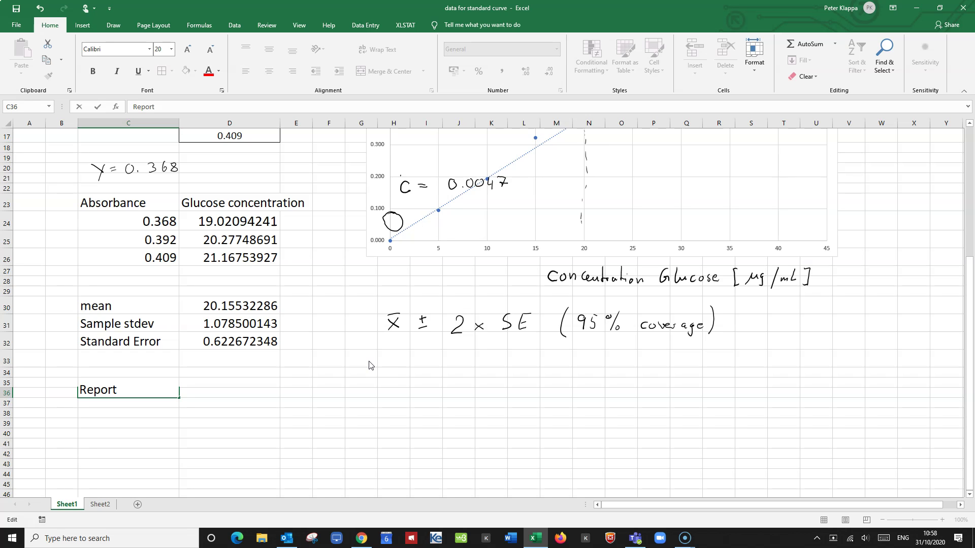
Draw an arrow pointing down at the handwritten 2 and underline both "2 × SE" and "95% coverage".
{"action": "left_click", "coordinate": [462, 302]}
{"action": "left_click_drag", "start_coordinate": [463, 341], "coordinate": [511, 334]}
{"action": "left_click_drag", "start_coordinate": [580, 343], "coordinate": [676, 337]}
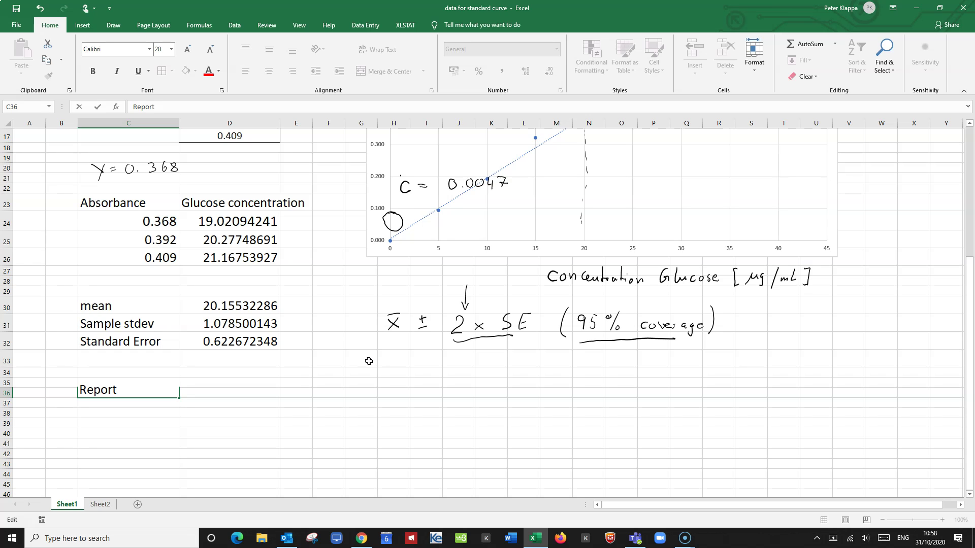
Calculate twice the standard error in K33 with the formula =2*D32.
{"action": "left_click", "coordinate": [493, 360]}
{"action": "type", "text": "=2*"}
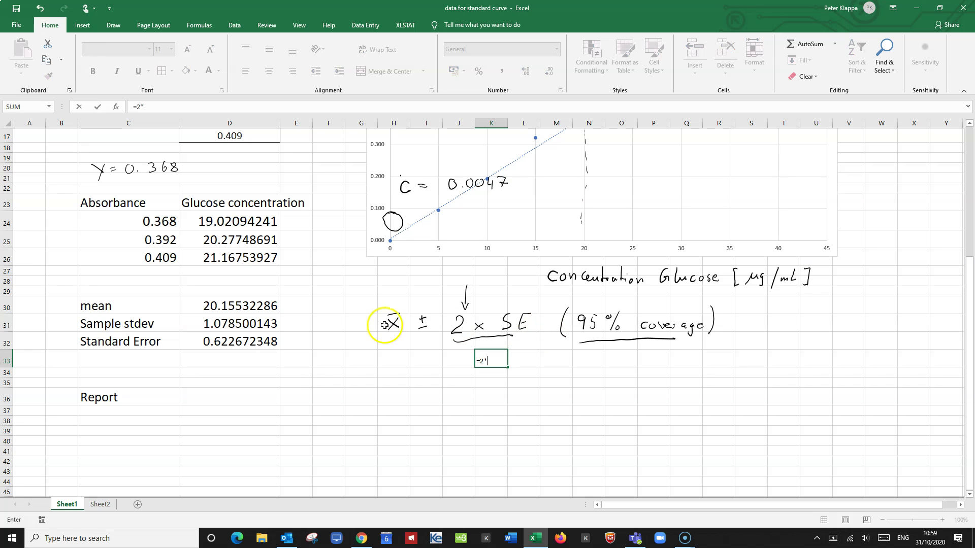
{"action": "left_click", "coordinate": [247, 342]}
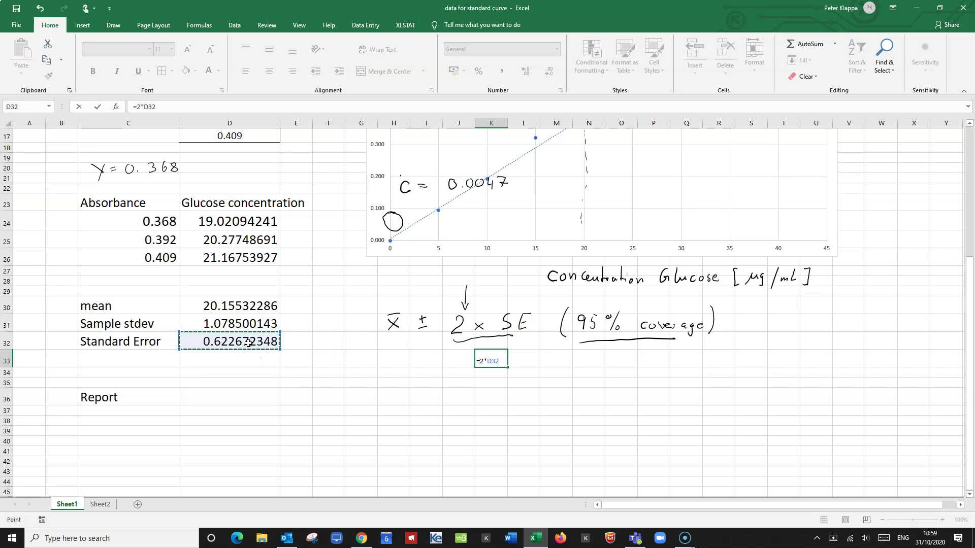
{"action": "key", "text": "Return"}
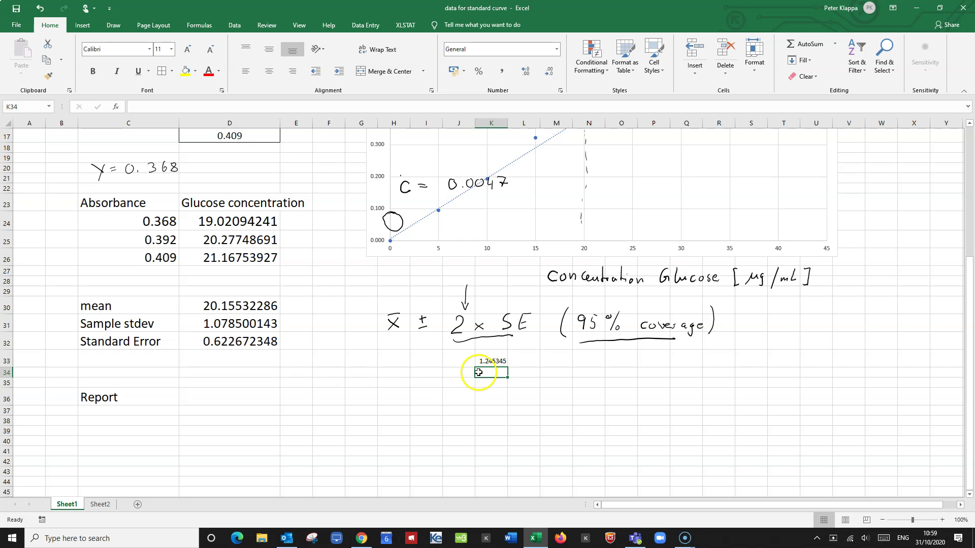
{"action": "left_click", "coordinate": [492, 364]}
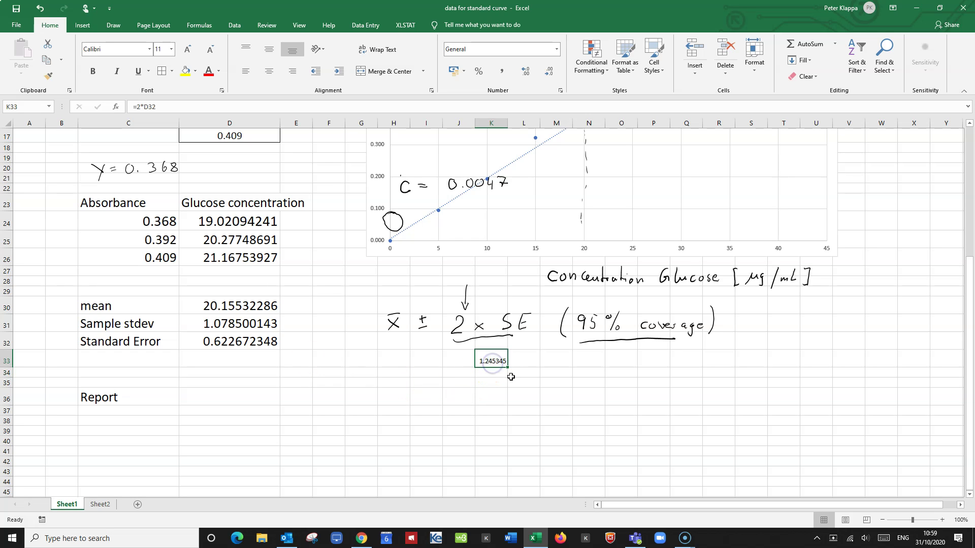
{"action": "left_click_drag", "start_coordinate": [167, 107], "coordinate": [109, 107]}
{"action": "left_click", "coordinate": [179, 106]}
{"action": "double_click", "coordinate": [503, 361]}
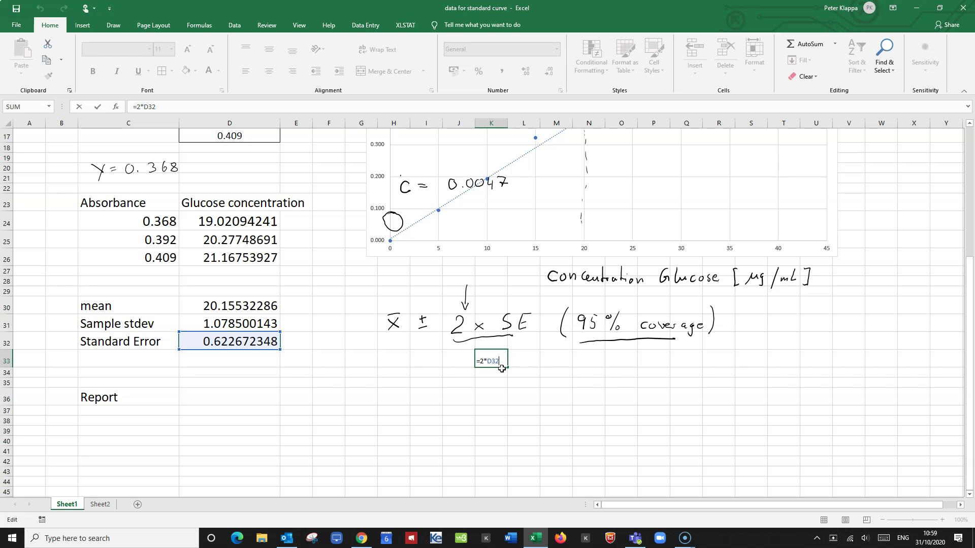
{"action": "key", "text": "Return"}
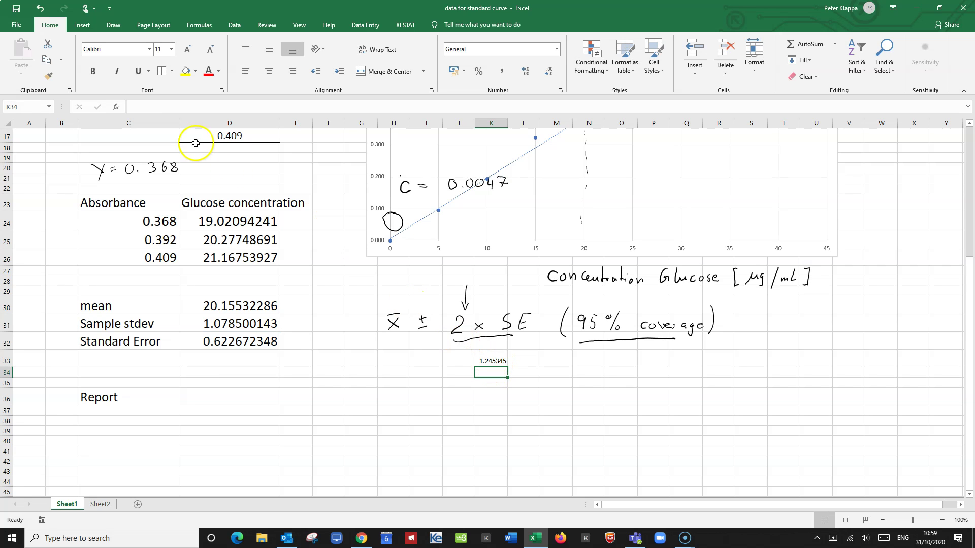
Set the font size of cells J33:L33 to 20.
{"action": "left_click_drag", "start_coordinate": [451, 358], "coordinate": [516, 360]}
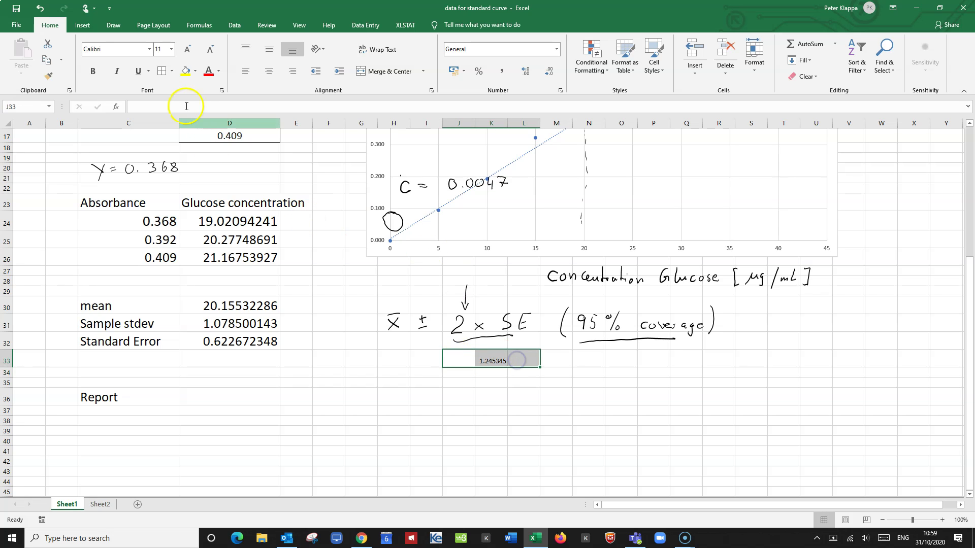
{"action": "left_click", "coordinate": [171, 50]}
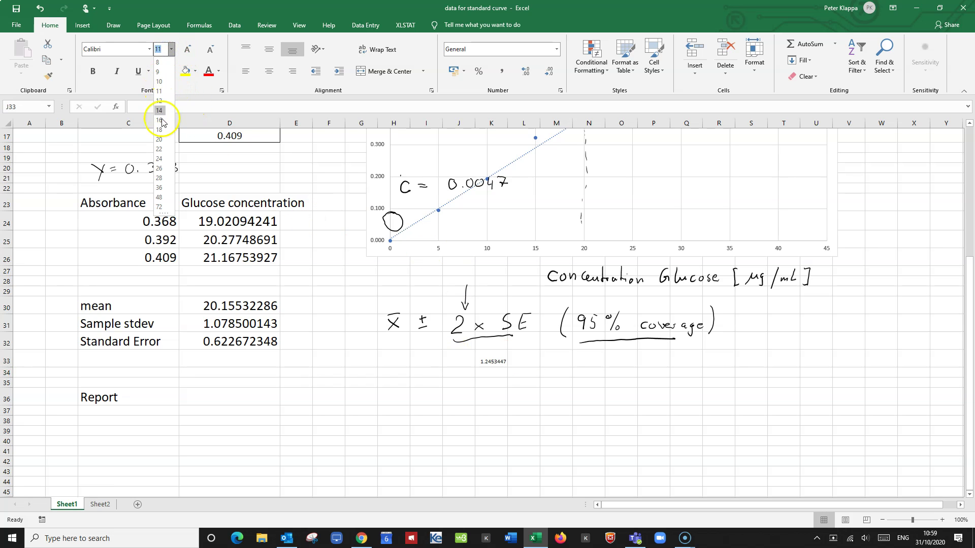
{"action": "left_click", "coordinate": [160, 139]}
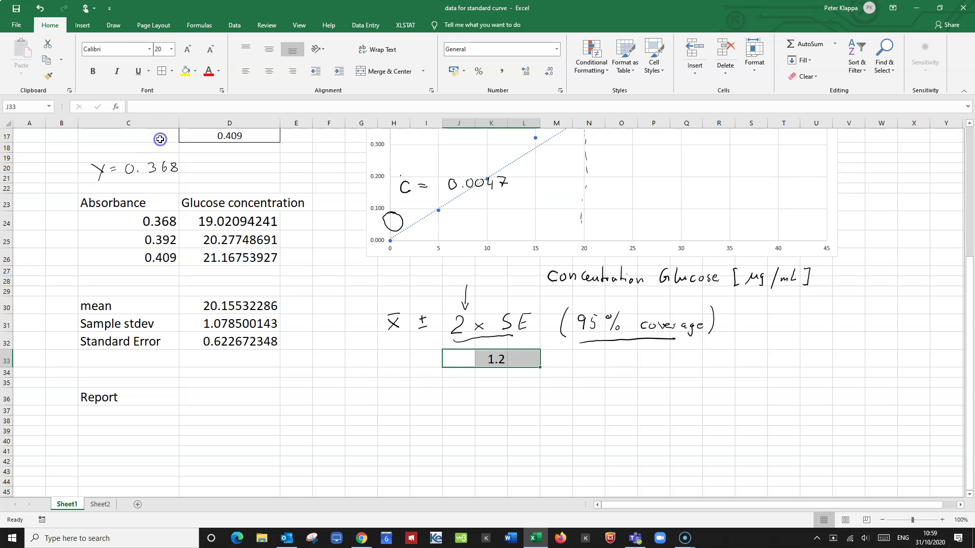
Circle the 1.2 in K33, mark the mean in D30, and handwrite "20.2 ±" in front of the circled value.
{"action": "left_click", "coordinate": [400, 433]}
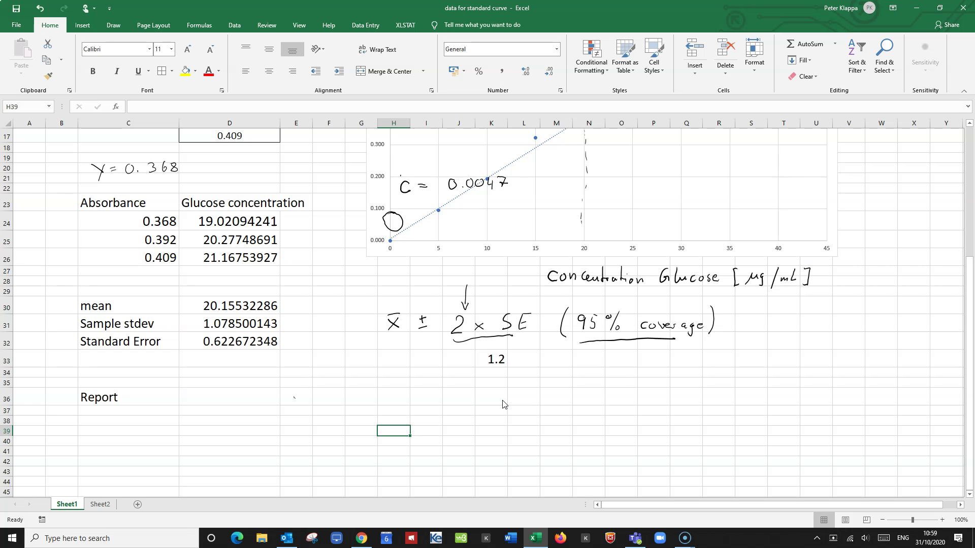
{"action": "mouse_move", "coordinate": [495, 347]}
{"action": "left_mouse_down"}
{"action": "mouse_move", "coordinate": [474, 362]}
{"action": "mouse_move", "coordinate": [507, 381]}
{"action": "mouse_move", "coordinate": [521, 353]}
{"action": "mouse_move", "coordinate": [490, 347]}
{"action": "left_mouse_up"}
{"action": "left_click_drag", "start_coordinate": [239, 293], "coordinate": [198, 308]}
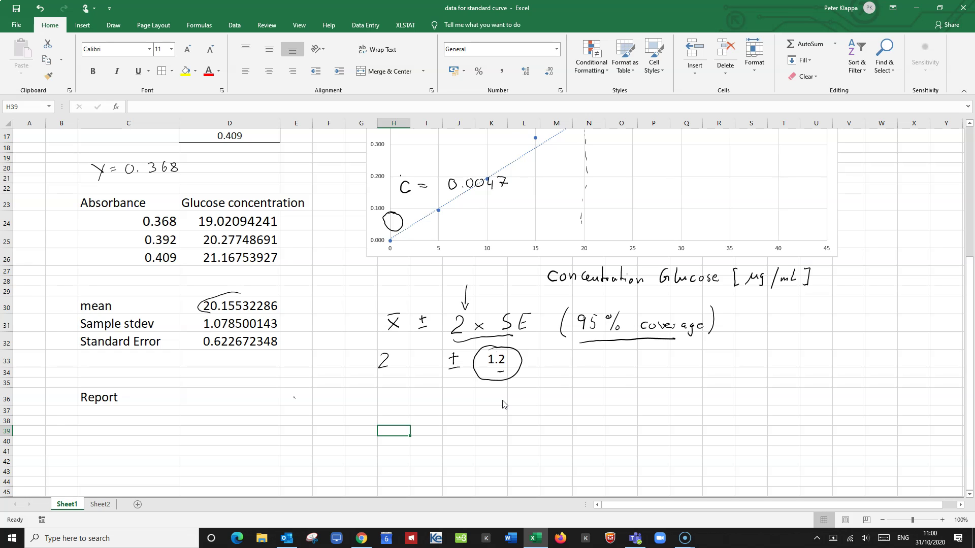
{"action": "left_click_drag", "start_coordinate": [400, 367], "coordinate": [402, 357]}
{"action": "left_click", "coordinate": [408, 363]}
Enter the result "20. 2 ± 1.2 µg/mL" in D36 beside the Report label, with font size 20.
{"action": "left_click", "coordinate": [203, 398]}
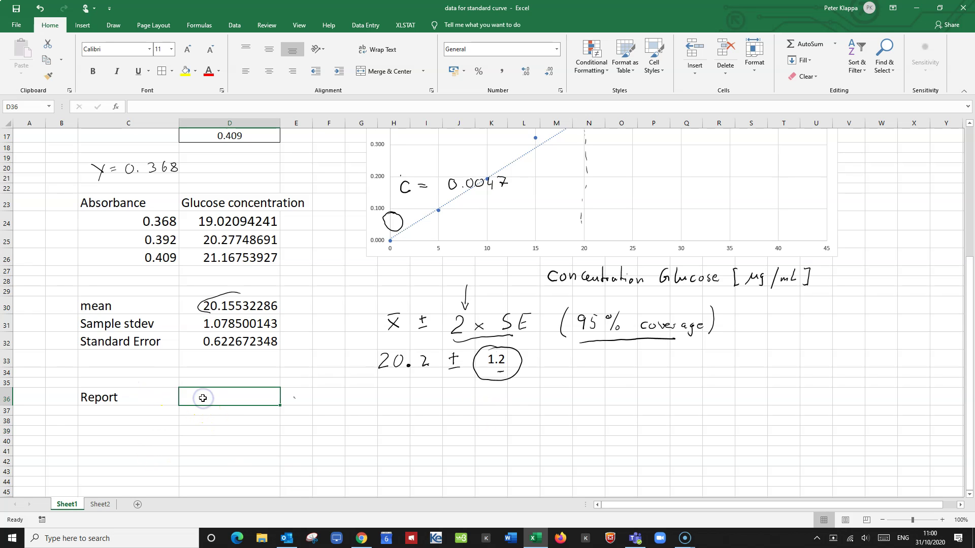
{"action": "type", "text": "20"}
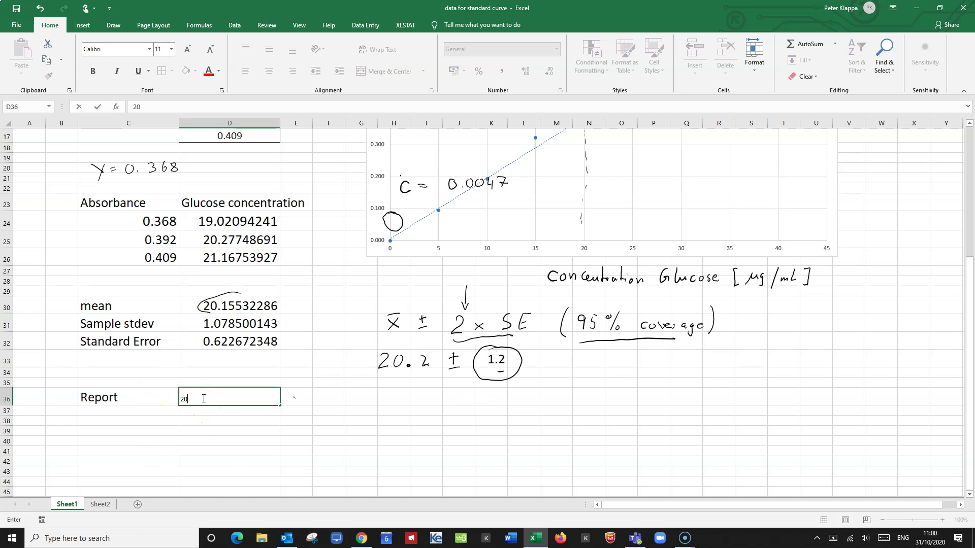
{"action": "type", "text": ". 2"}
{"action": "left_click_drag", "start_coordinate": [153, 107], "coordinate": [122, 108]}
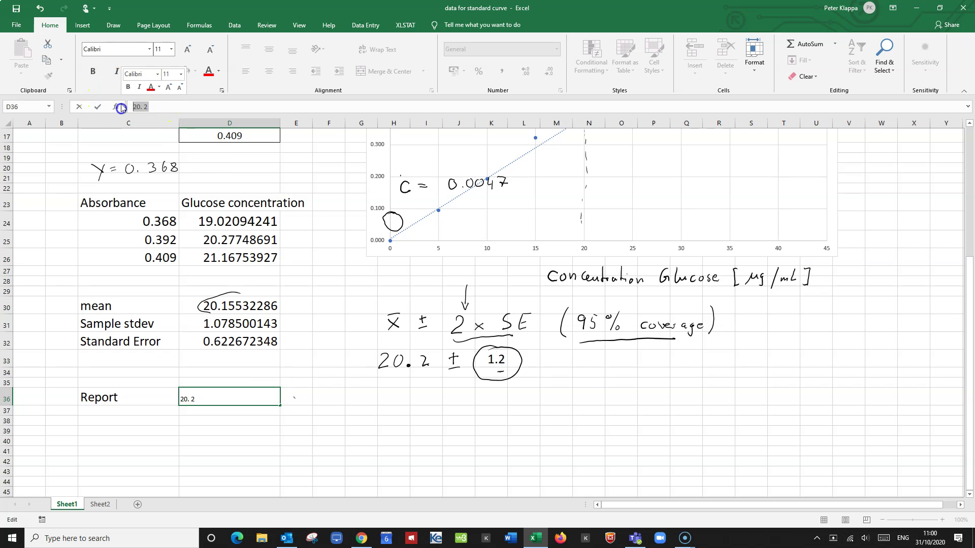
{"action": "left_click", "coordinate": [171, 49]}
{"action": "left_click", "coordinate": [162, 140]}
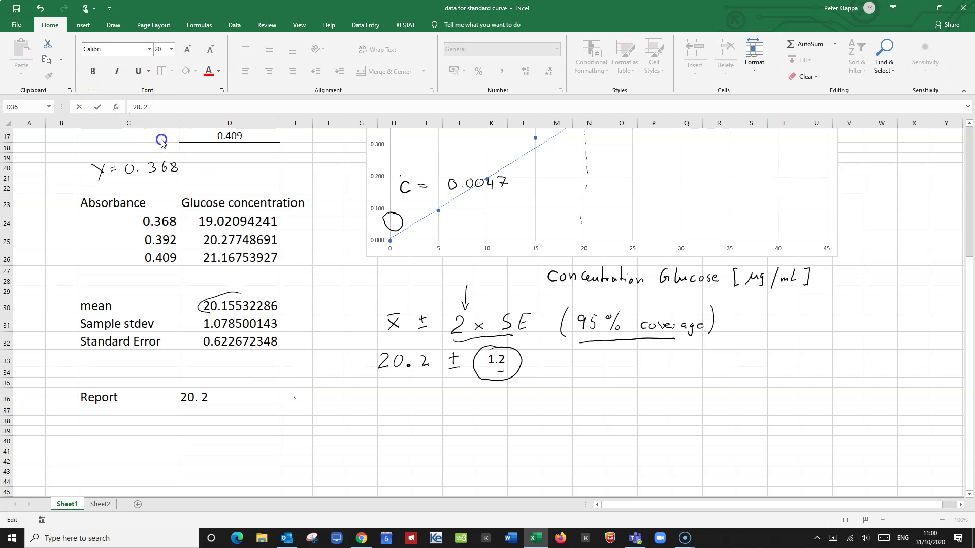
{"action": "left_click", "coordinate": [225, 399]}
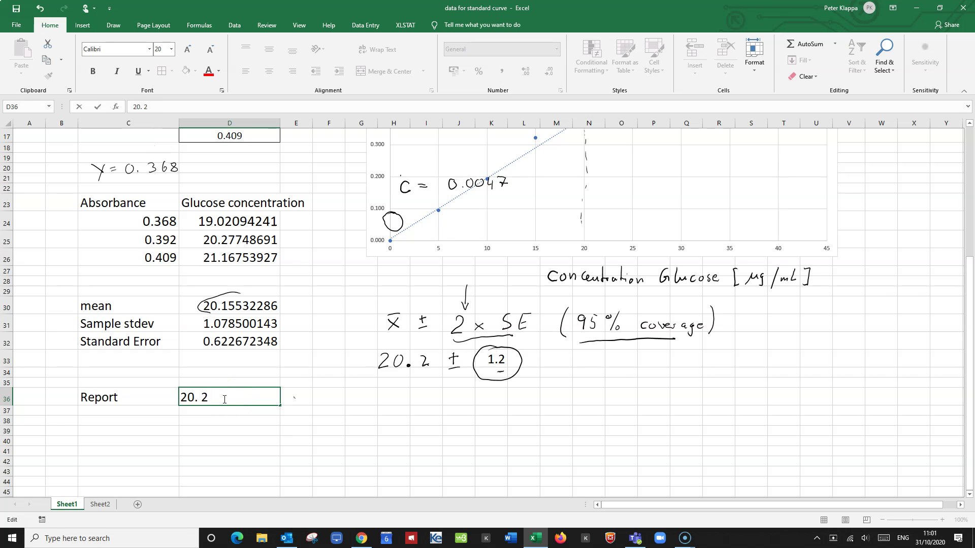
{"action": "type", "text": "± 1.2 µg/mL"}
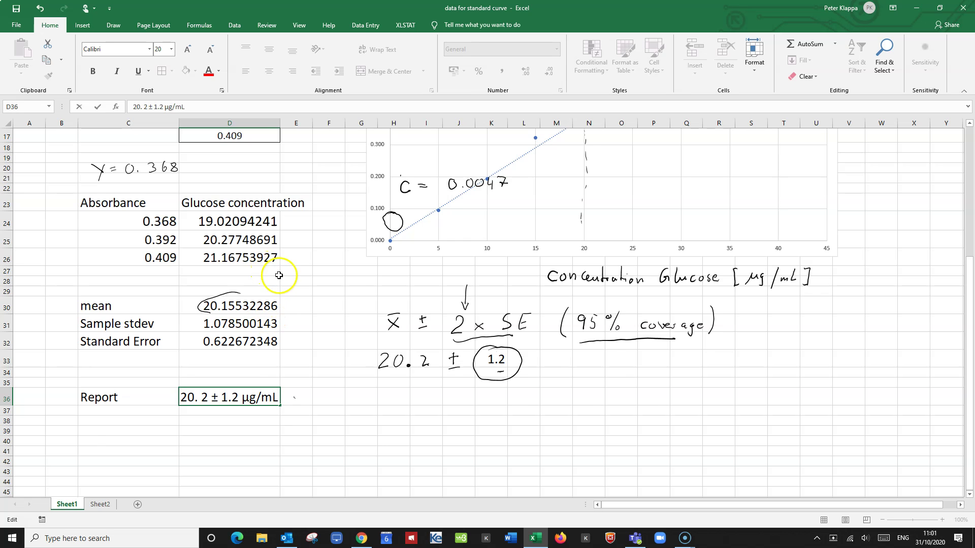
{"action": "scroll", "coordinate": [278, 275], "scroll_direction": "up", "scroll_amount": 2}
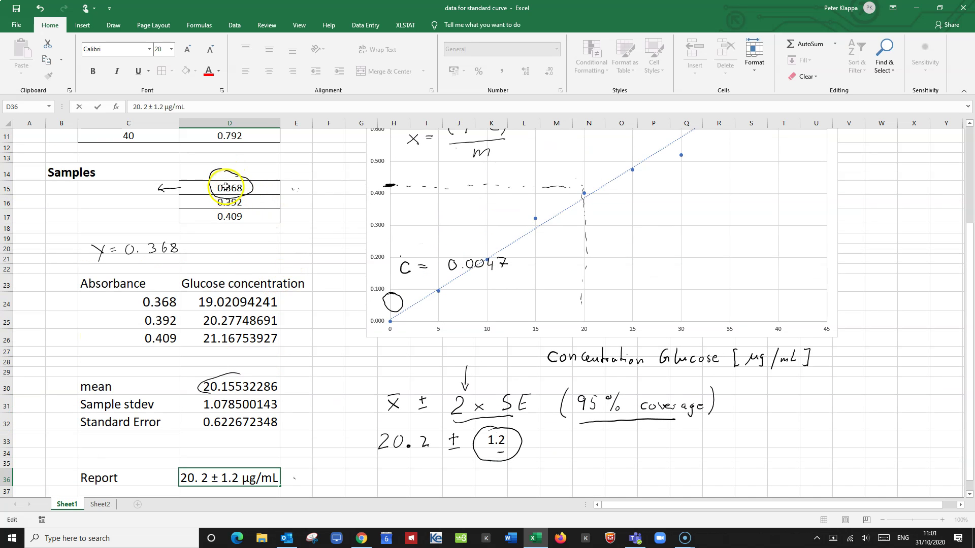
{"action": "scroll", "coordinate": [297, 386], "scroll_direction": "down", "scroll_amount": 1}
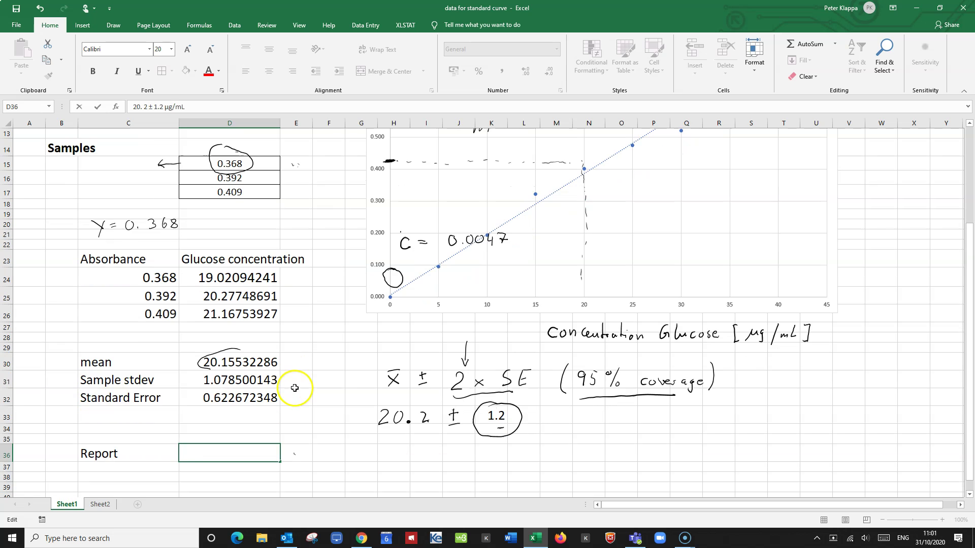